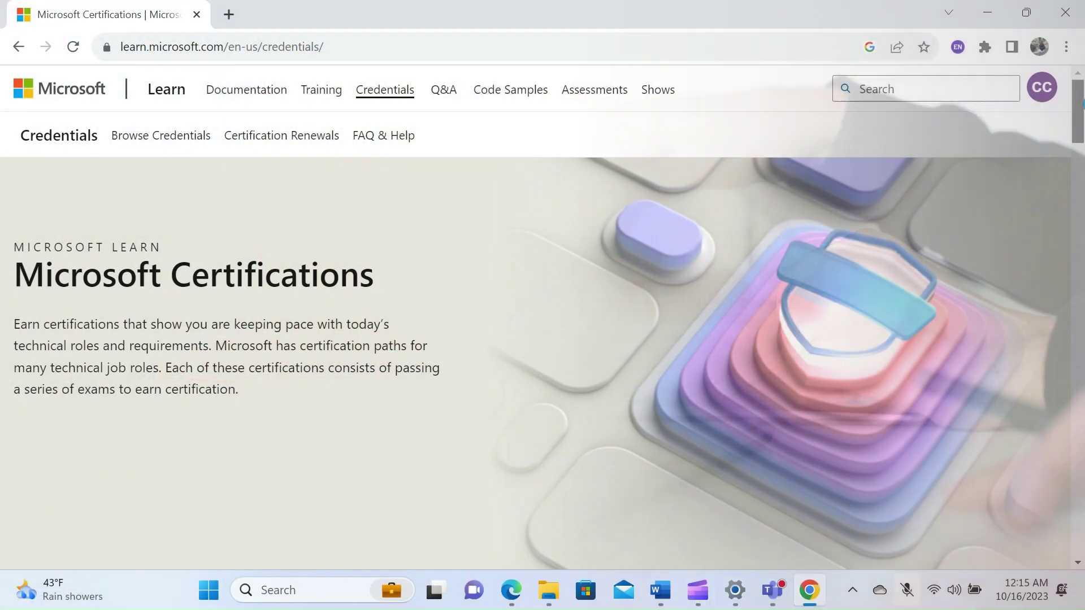
# Scroll the Microsoft Learn Training page, then go to the Microsoft Credentials page.
pyautogui.scroll(-1, 542, 317)
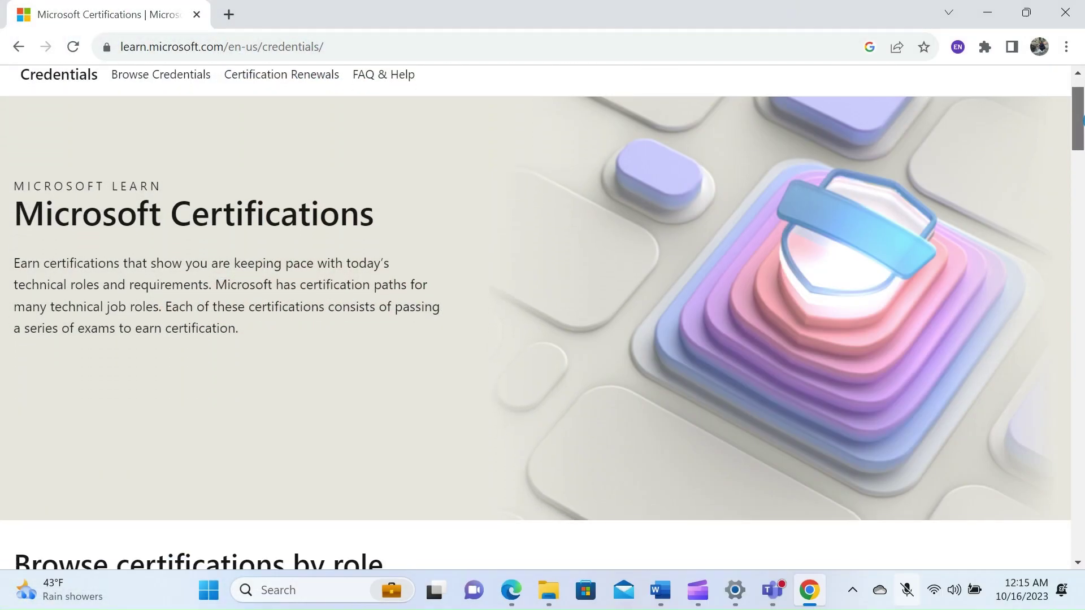
pyautogui.scroll(-4, 542, 317)
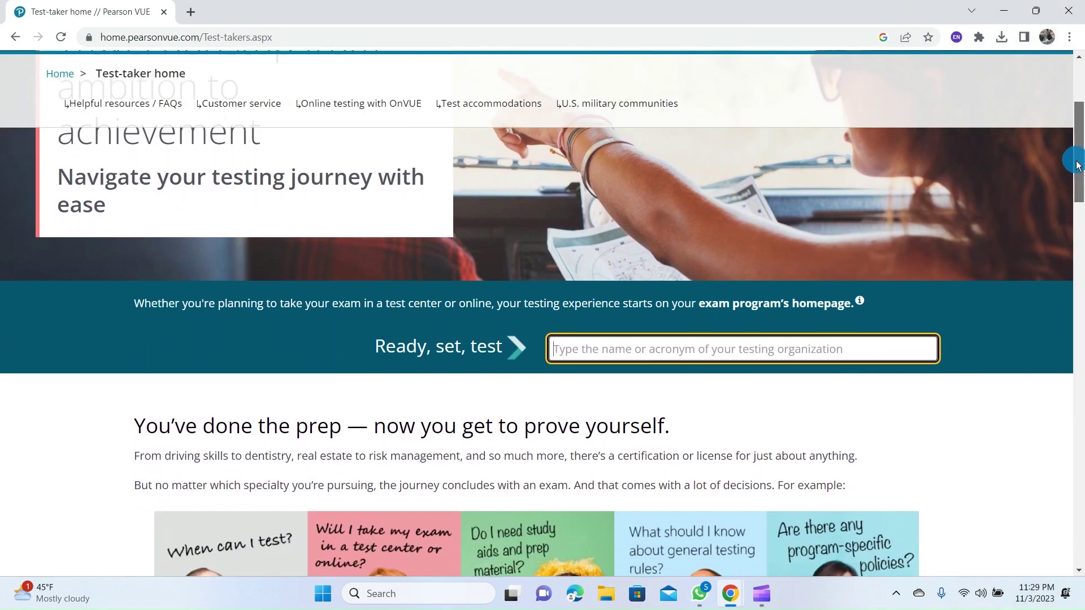
pyautogui.moveTo(1075, 164); pyautogui.dragTo(1075, 230)
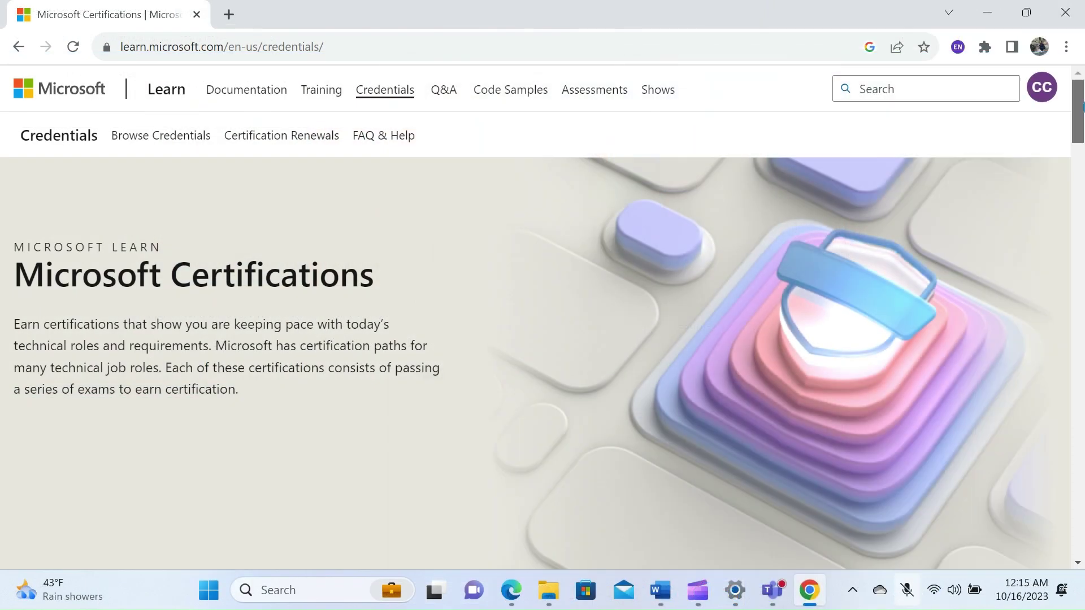
pyautogui.scroll(-1, 1079, 118)
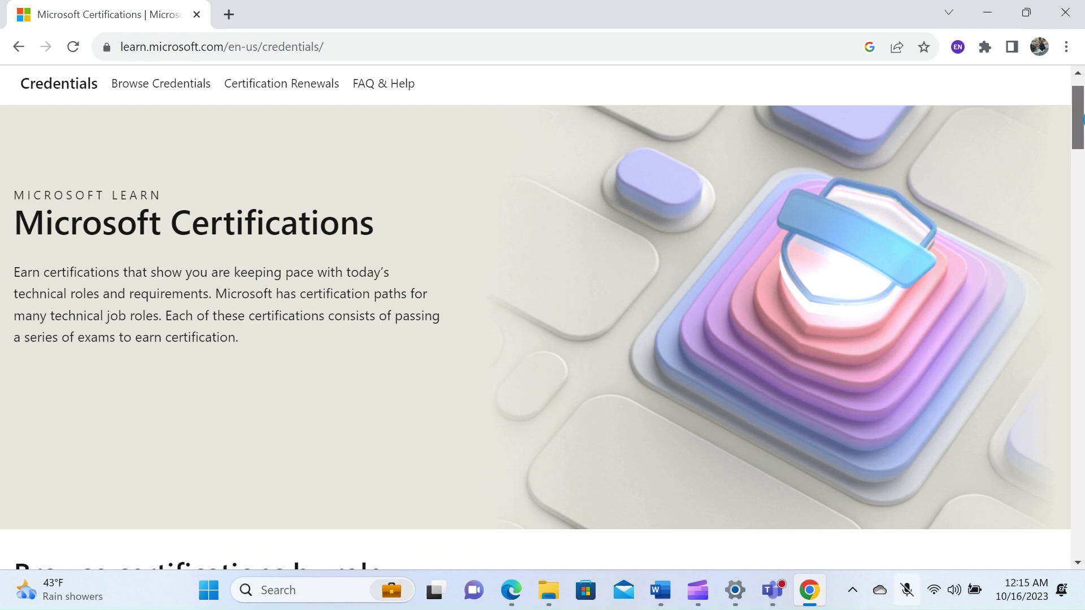
pyautogui.moveTo(1082, 118); pyautogui.dragTo(1082, 142)
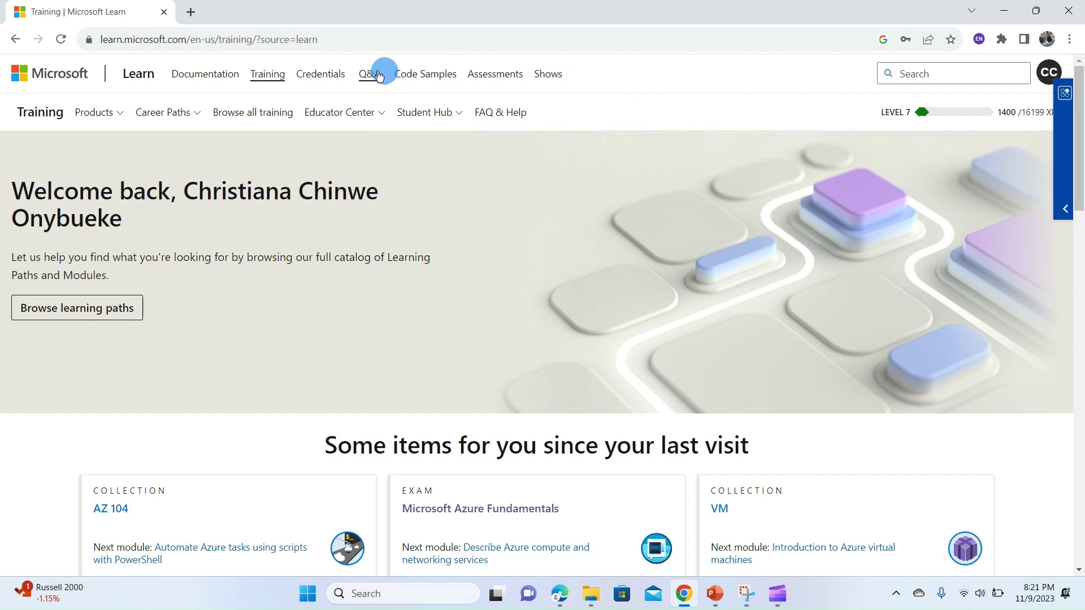
pyautogui.click(336, 76)
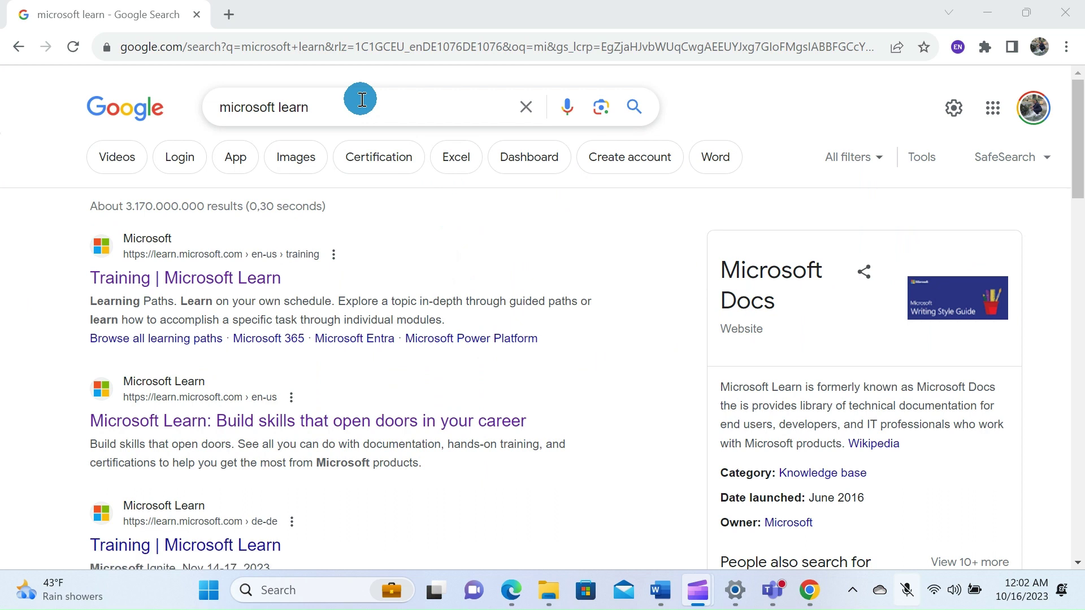
# Open the Training | Microsoft Learn result, check the signed-in account, and go to Microsoft Certifications.
pyautogui.click(229, 276)
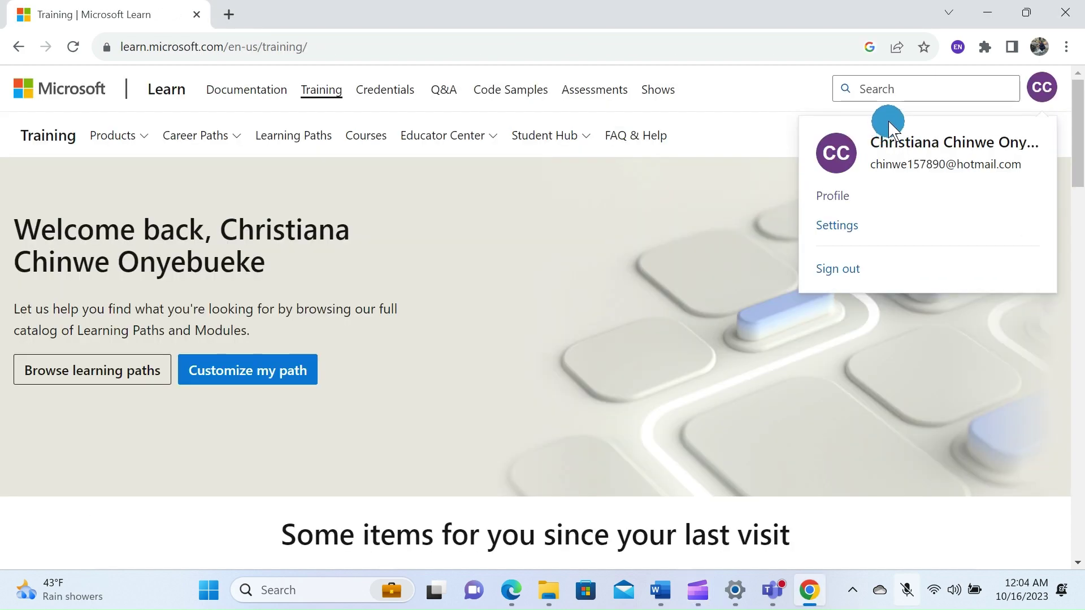
pyautogui.moveTo(868, 142); pyautogui.dragTo(922, 180)
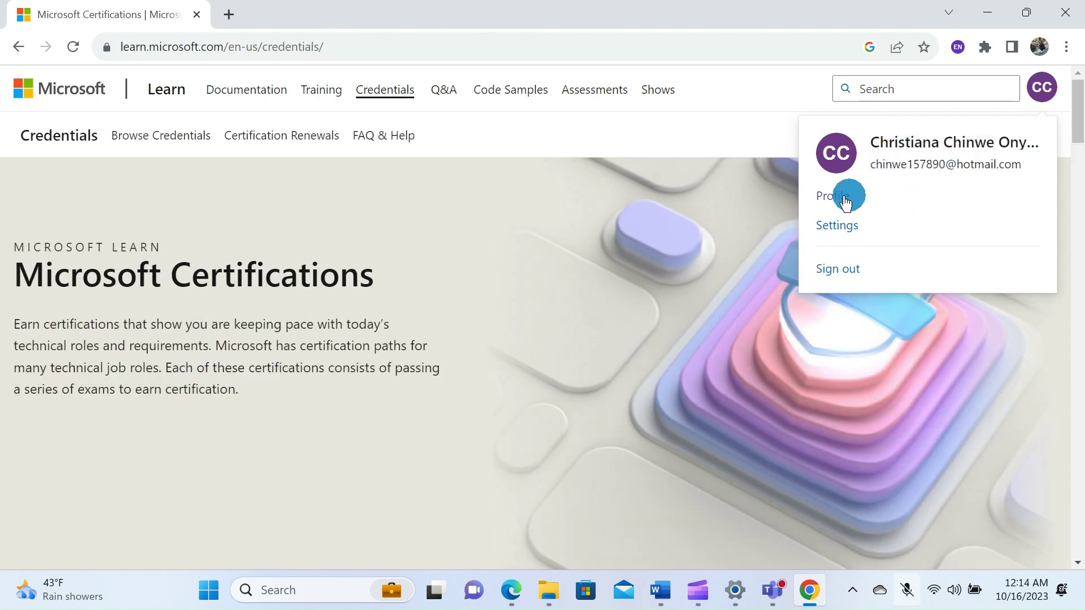
pyautogui.click(386, 99)
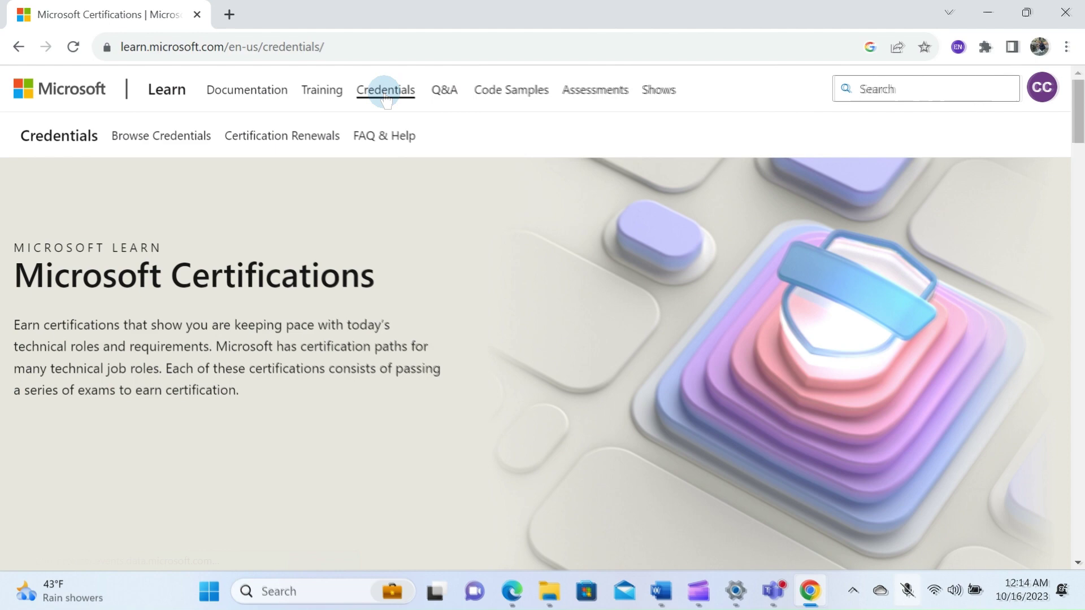
pyautogui.scroll(-3, 543, 316)
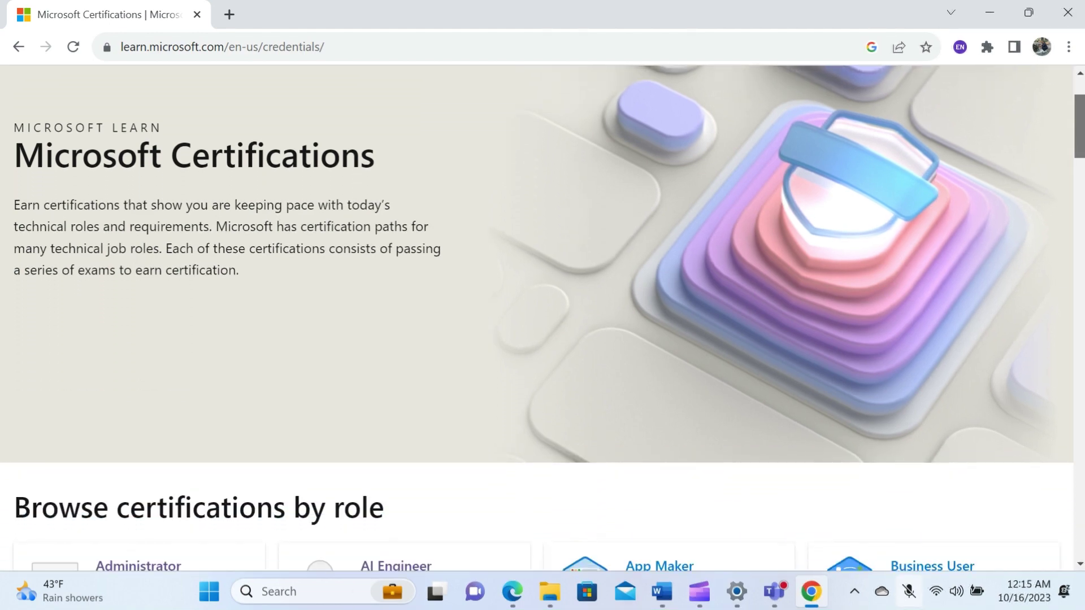
pyautogui.scroll(-3, 543, 316)
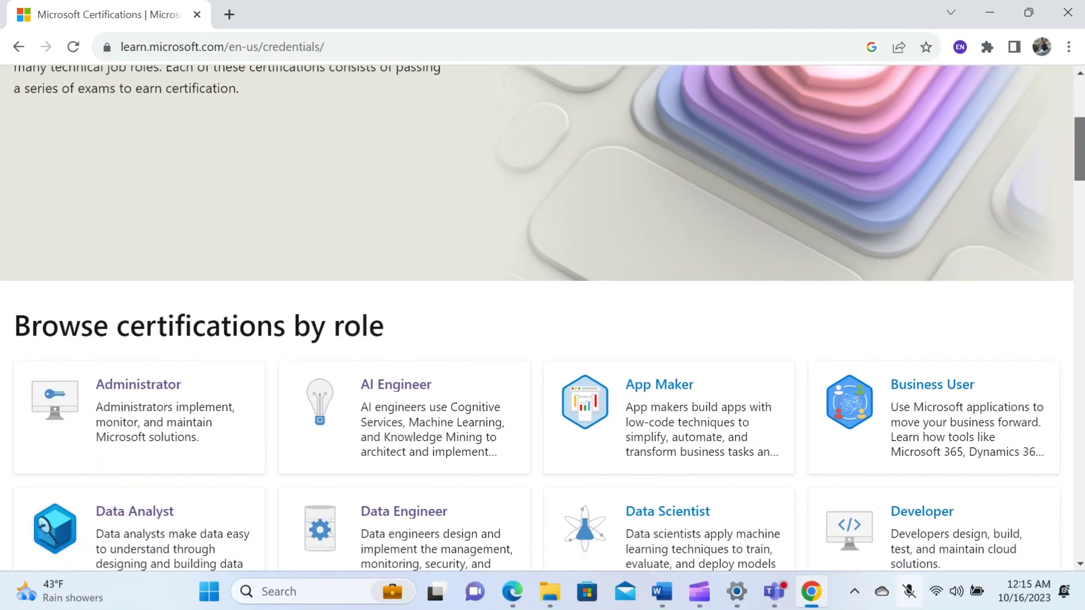
pyautogui.scroll(-4, 542, 317)
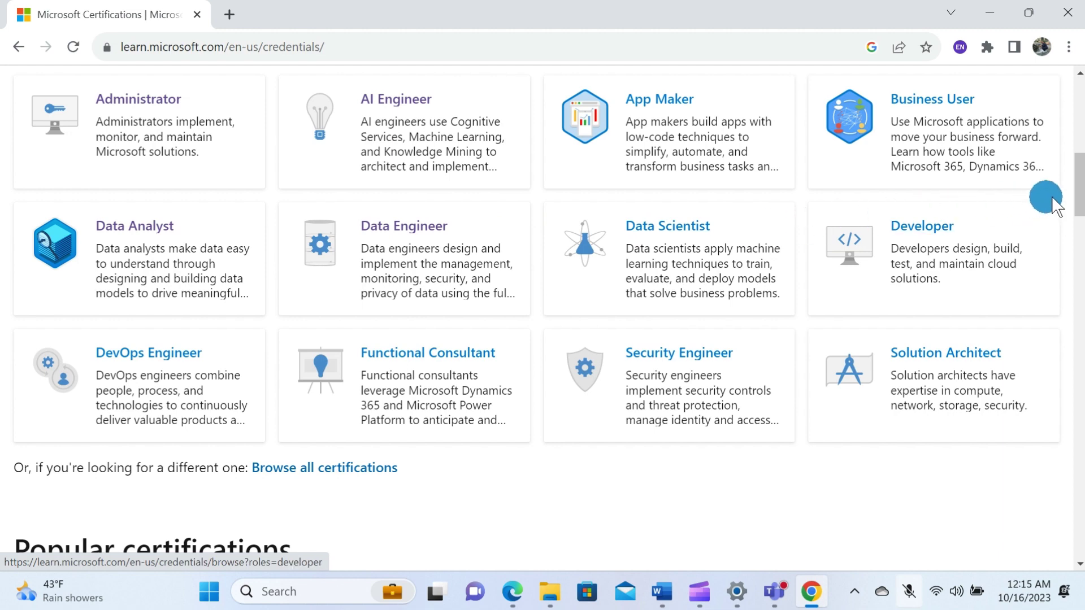
pyautogui.scroll(-8, 721, 130)
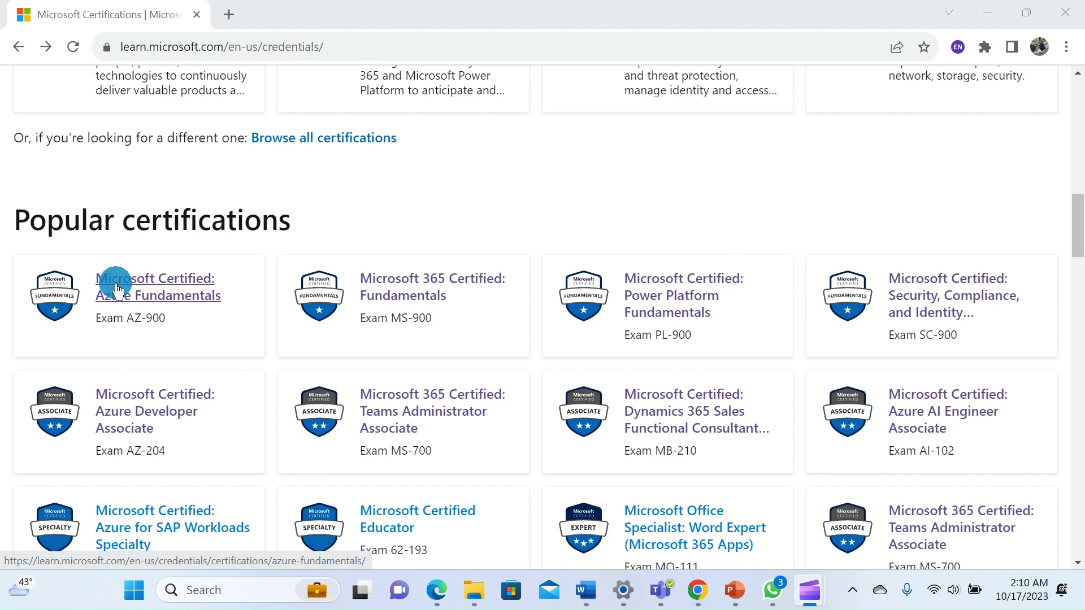
pyautogui.scroll(8, 118, 288)
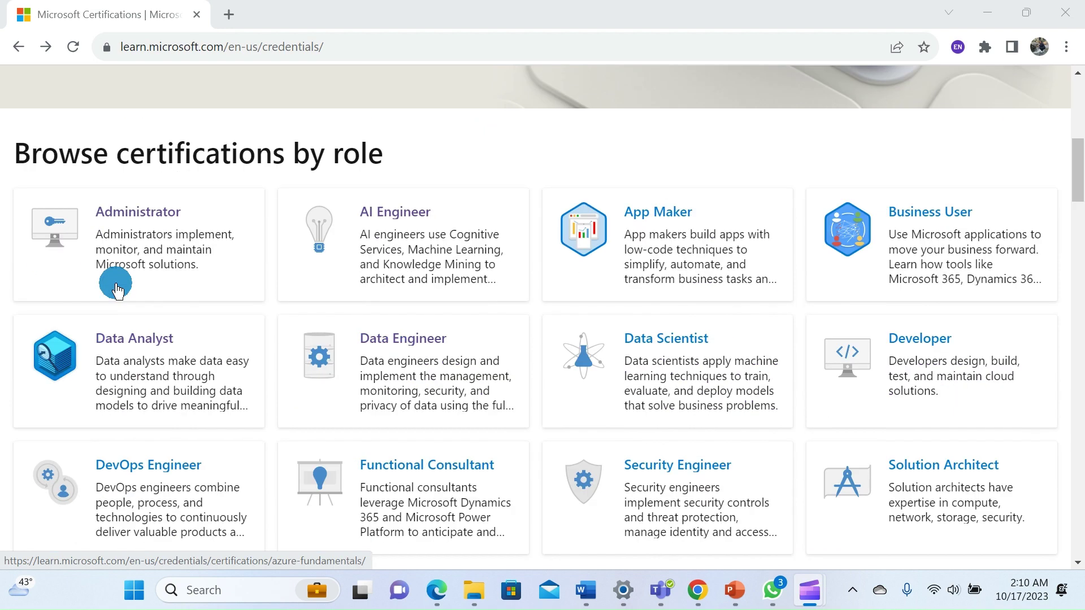
# Browse credentials for the Administrator role and filter the results to Azure.
pyautogui.click(133, 217)
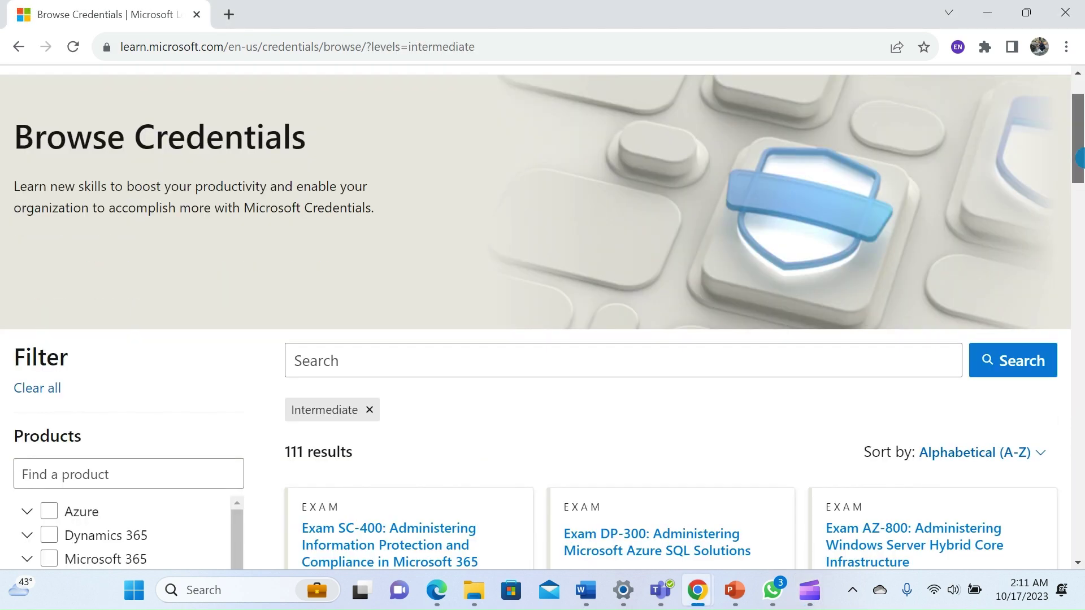
pyautogui.scroll(-2, 722, 112)
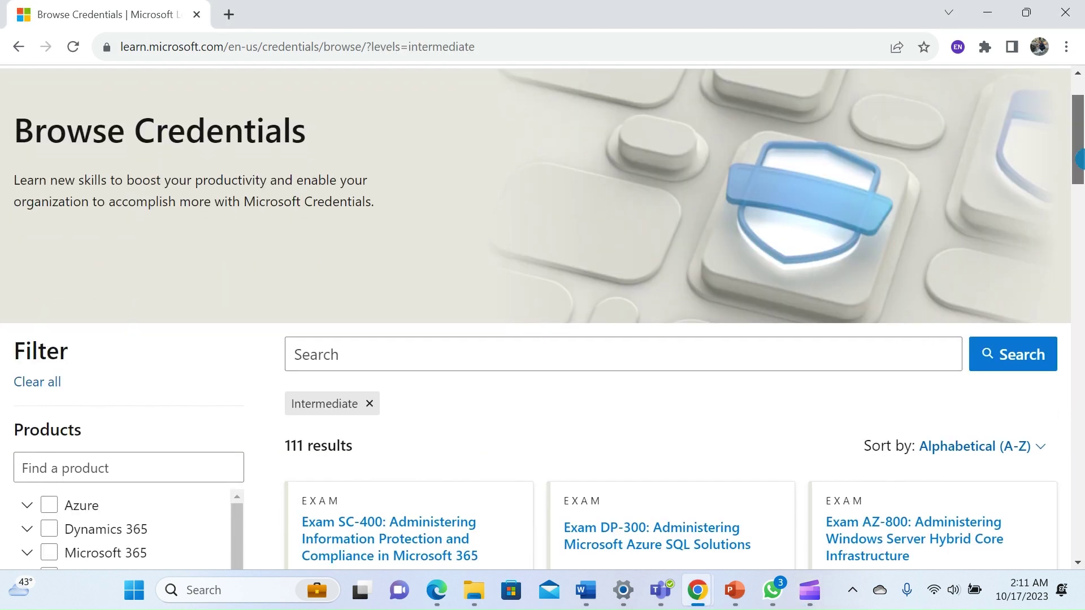
pyautogui.moveTo(1082, 175); pyautogui.dragTo(1078, 206)
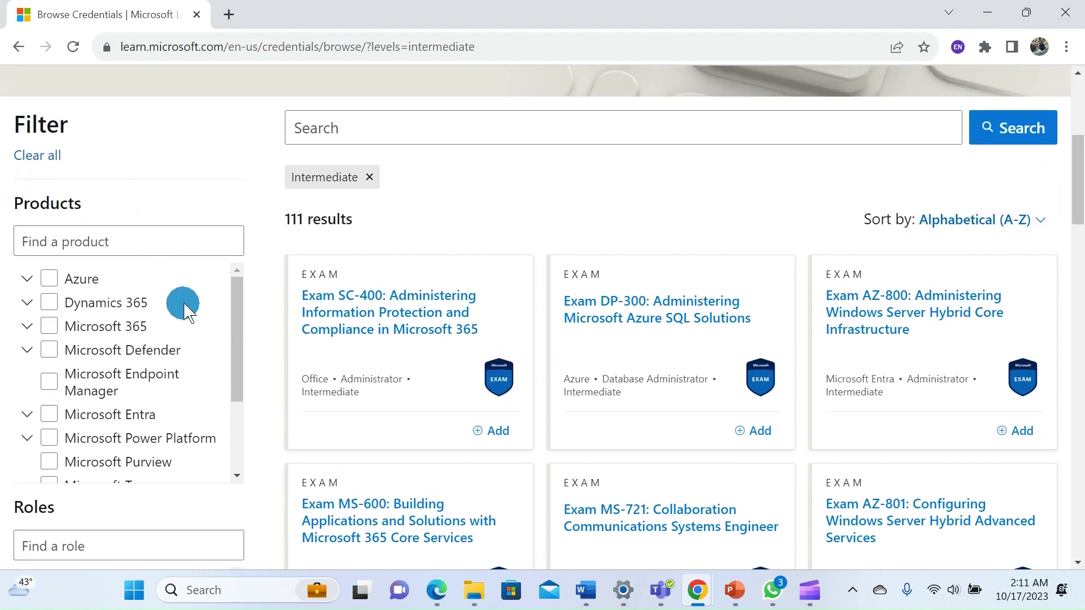
pyautogui.click(49, 279)
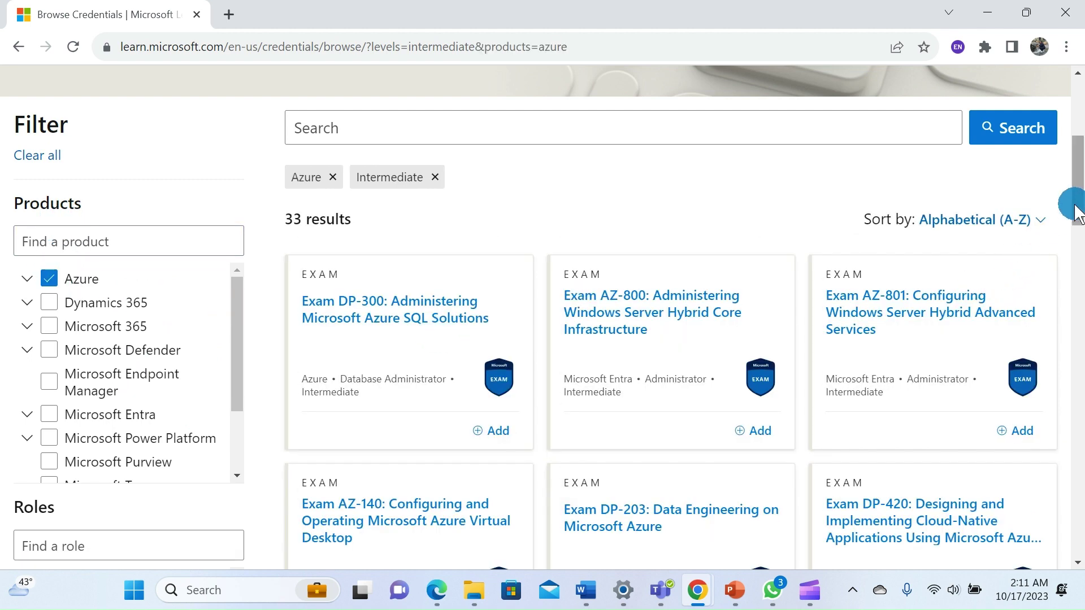
# Add the Administrator role, role-based and Certification filters to the credential results.
pyautogui.moveTo(1075, 203); pyautogui.dragTo(1040, 280)
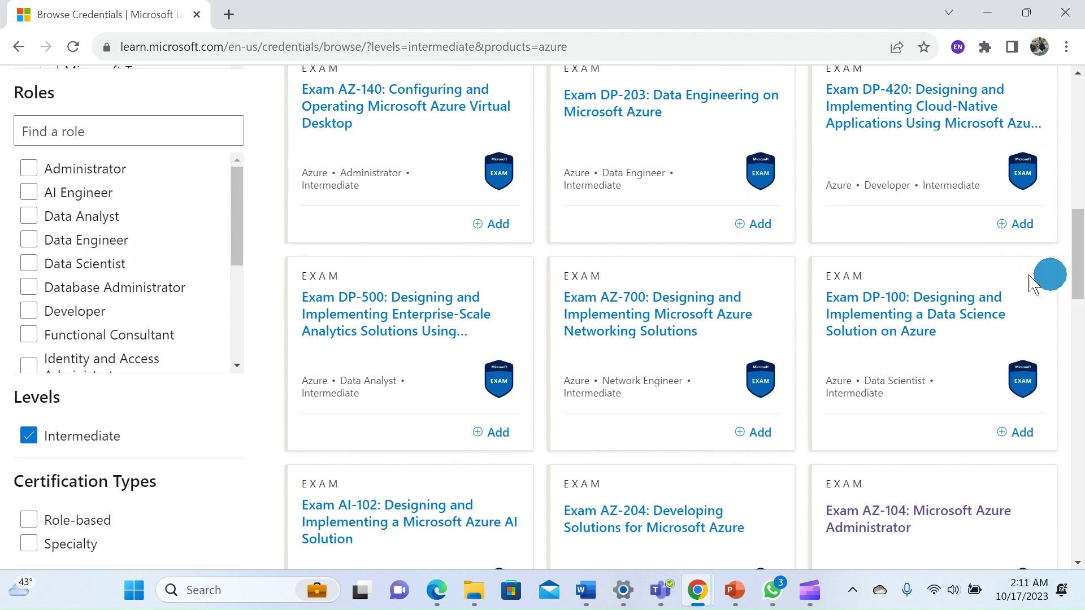
pyautogui.click(33, 167)
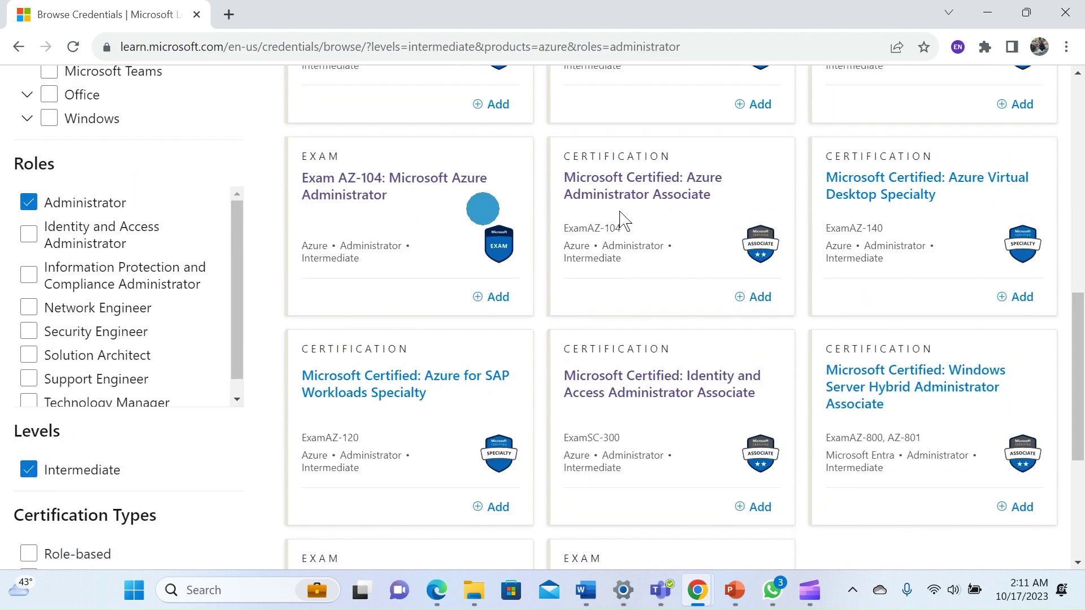
pyautogui.scroll(-4, 1076, 361)
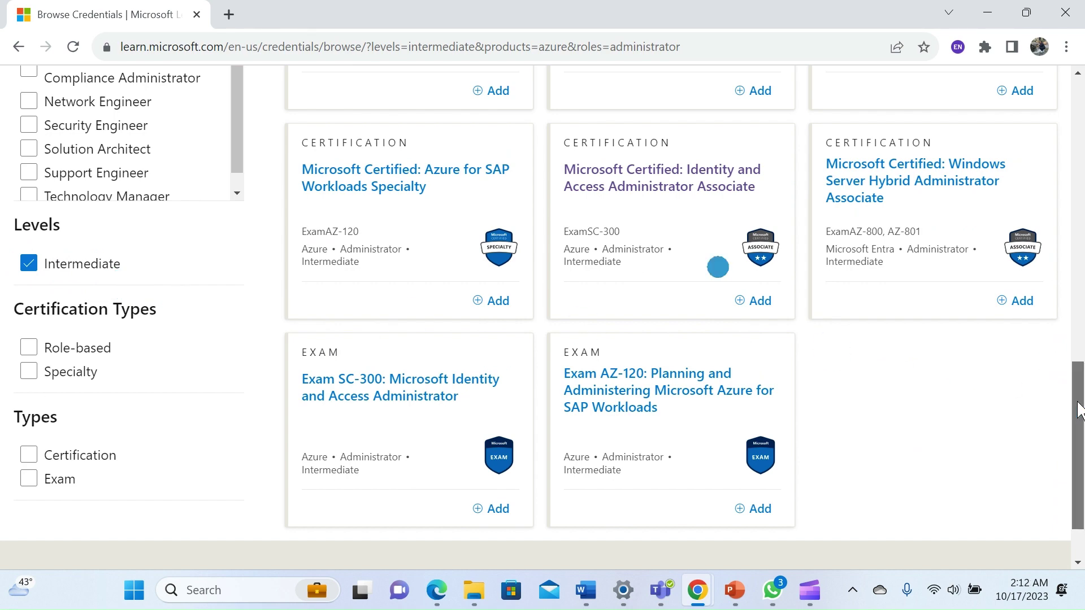
pyautogui.scroll(-2, 1068, 426)
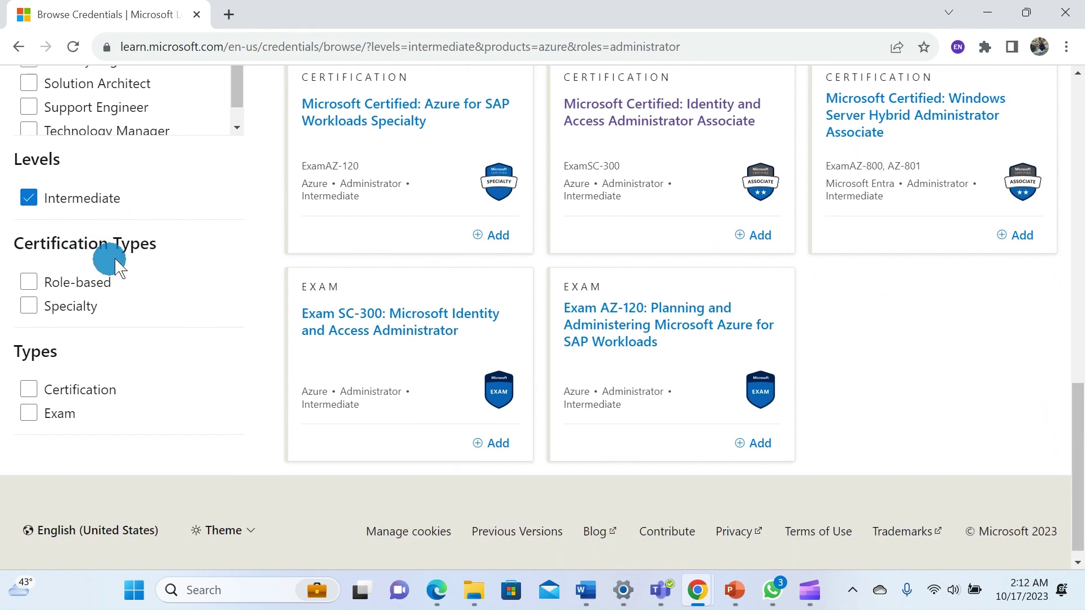
pyautogui.click(33, 284)
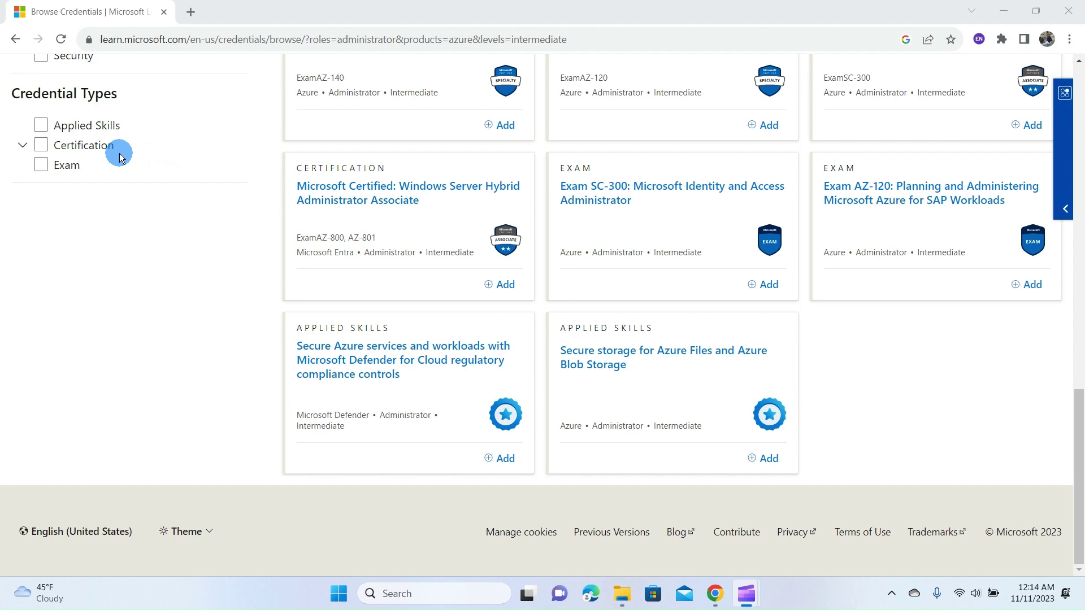
pyautogui.click(44, 145)
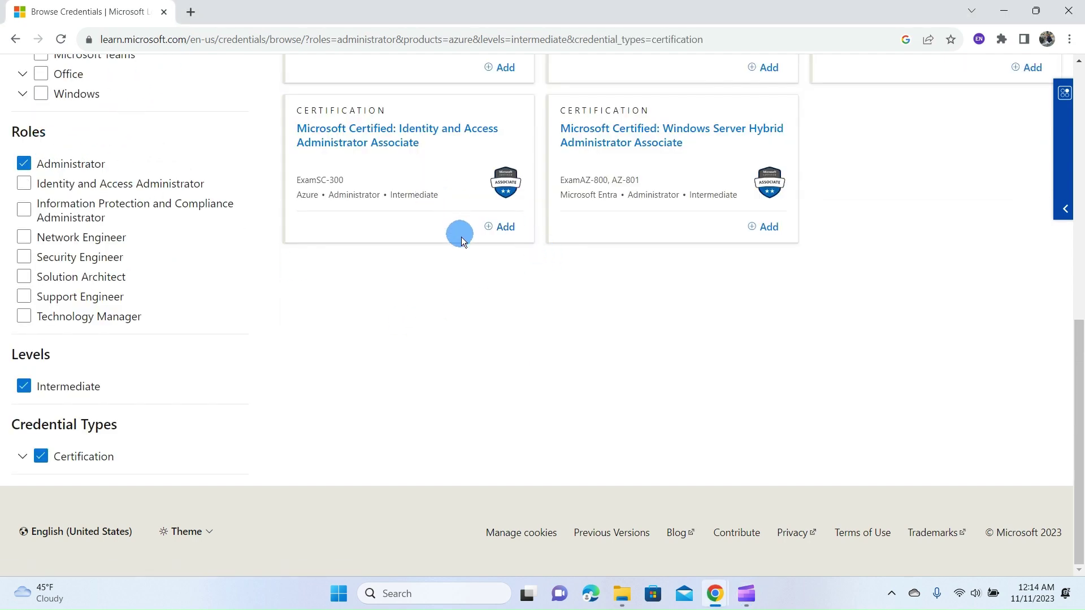
# Open Microsoft Certified: Azure Administrator Associate and scroll to the AZ-104 exam card.
pyautogui.scroll(12, 461, 237)
pyautogui.scroll(-12, 463, 238)
pyautogui.scroll(8, 463, 237)
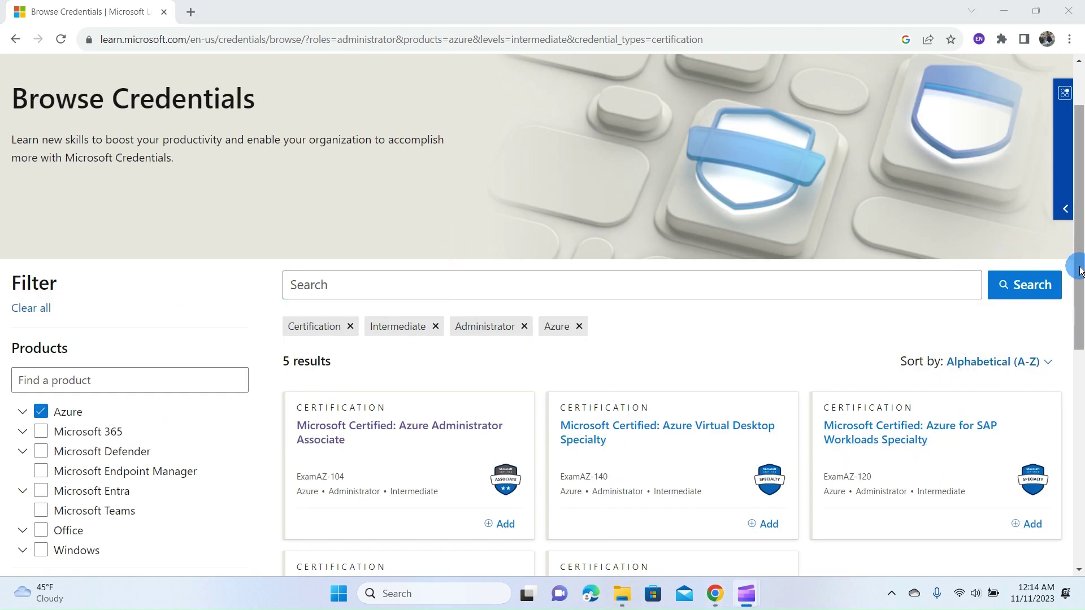
pyautogui.moveTo(1080, 274); pyautogui.dragTo(1079, 315)
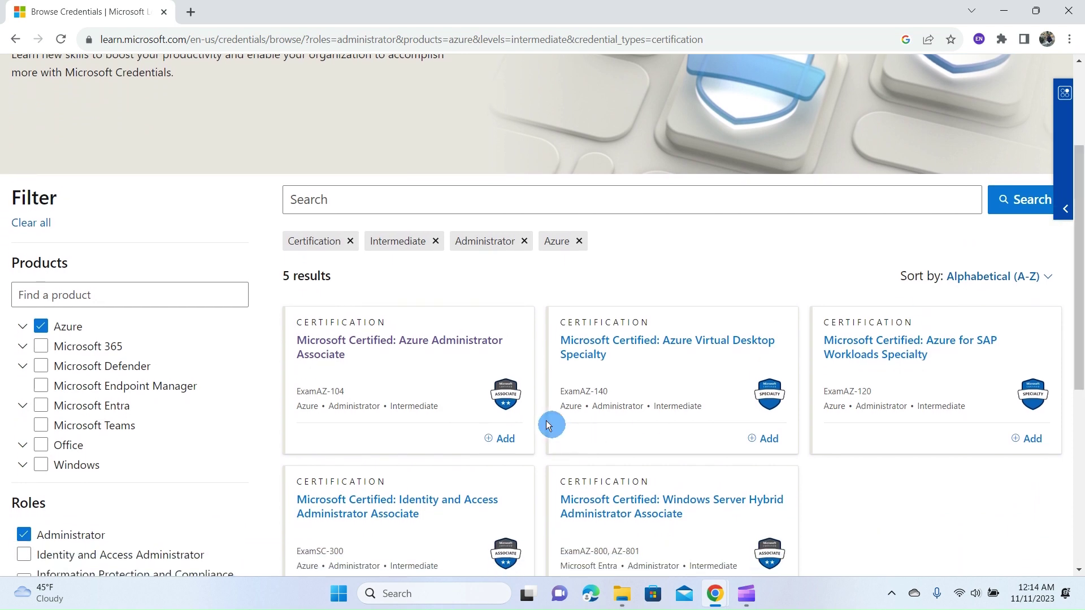
pyautogui.click(371, 342)
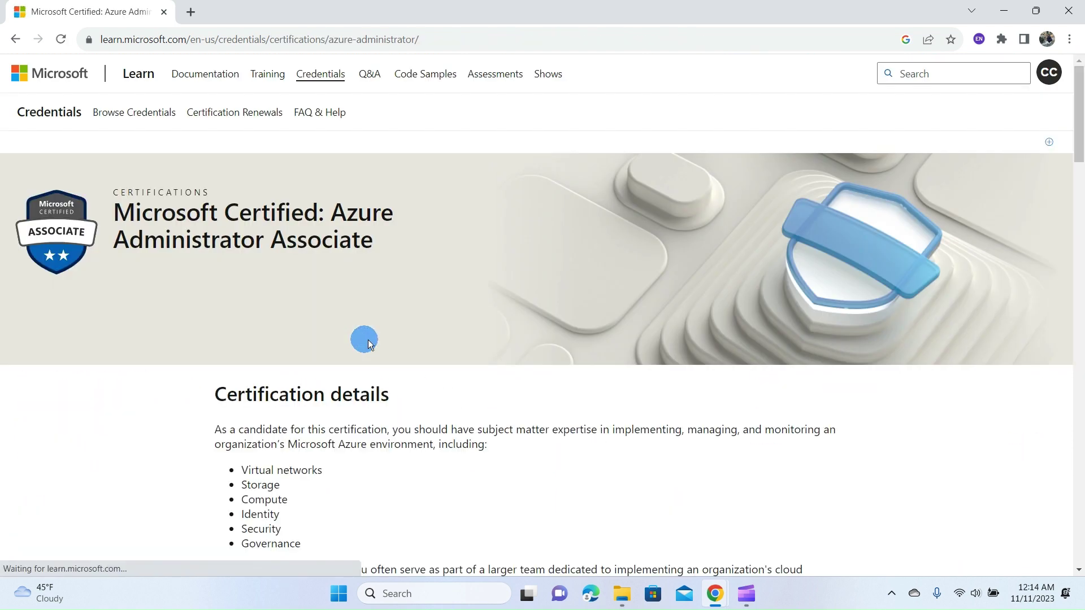
pyautogui.scroll(-15, 456, 348)
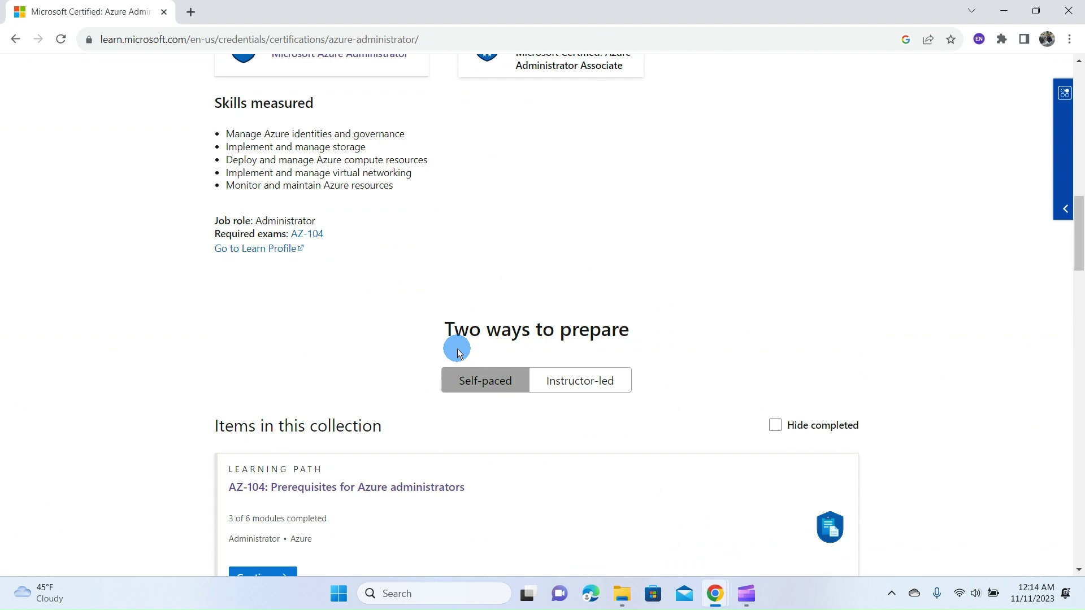
pyautogui.scroll(-20, 457, 352)
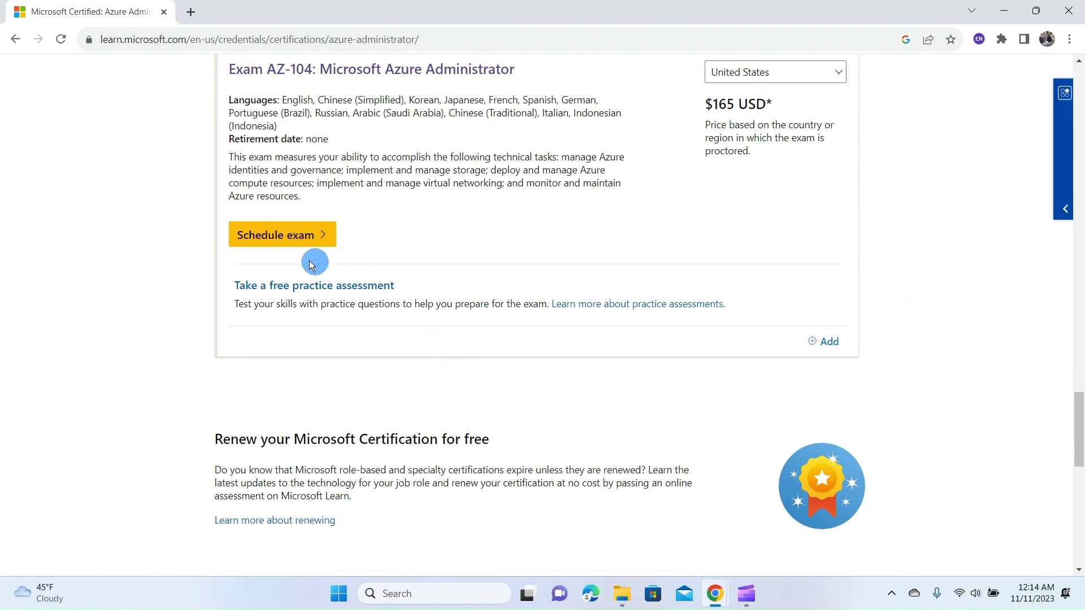
# Start scheduling AZ-104 and review the certification profile down to the accepted terms box.
pyautogui.click(297, 234)
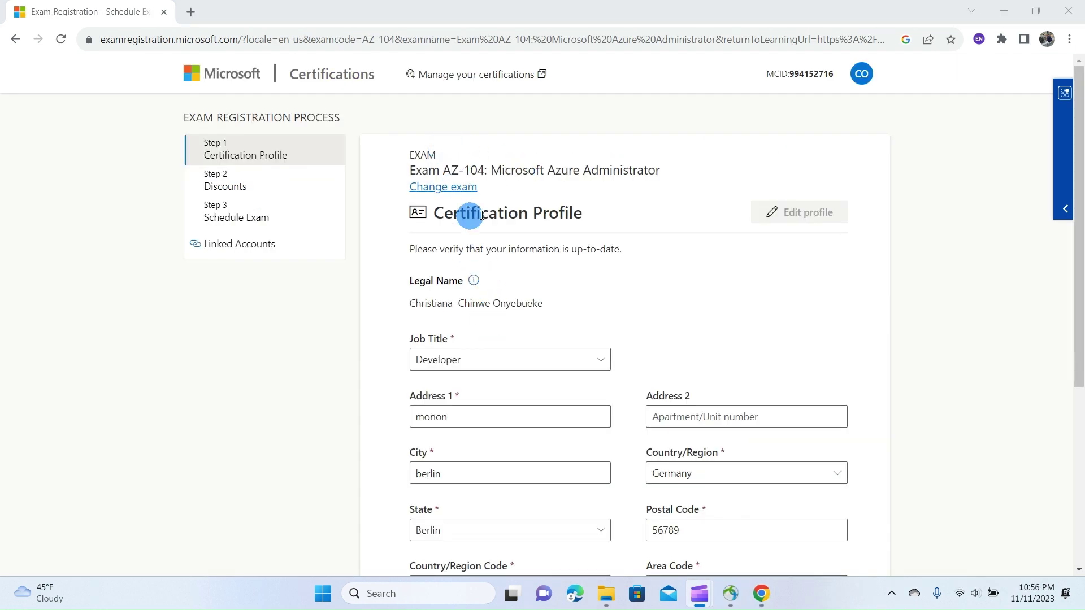
pyautogui.scroll(-5, 487, 238)
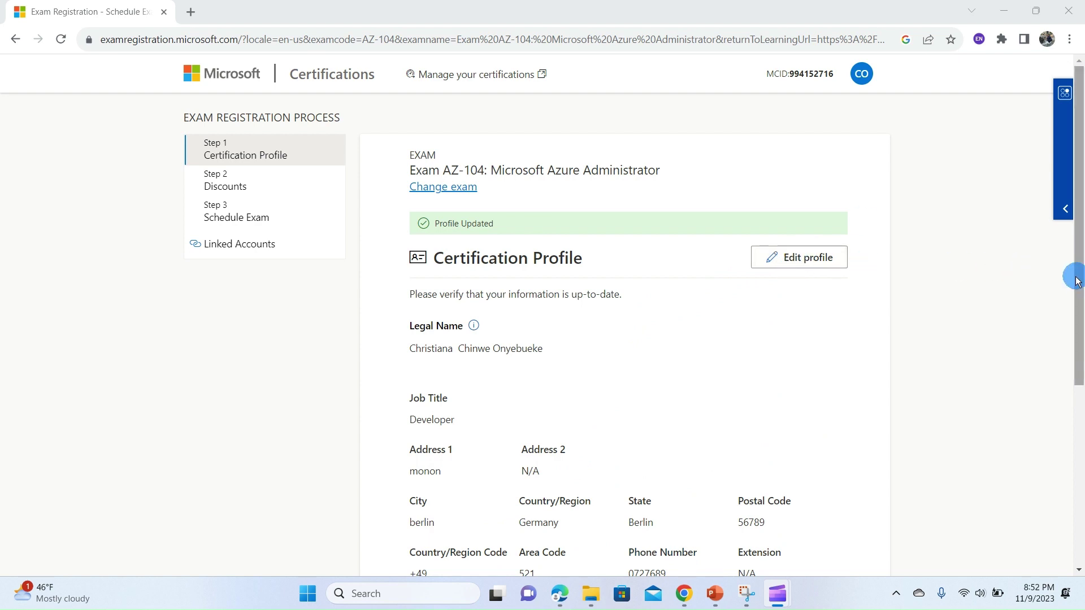
pyautogui.moveTo(1076, 283); pyautogui.dragTo(1076, 461)
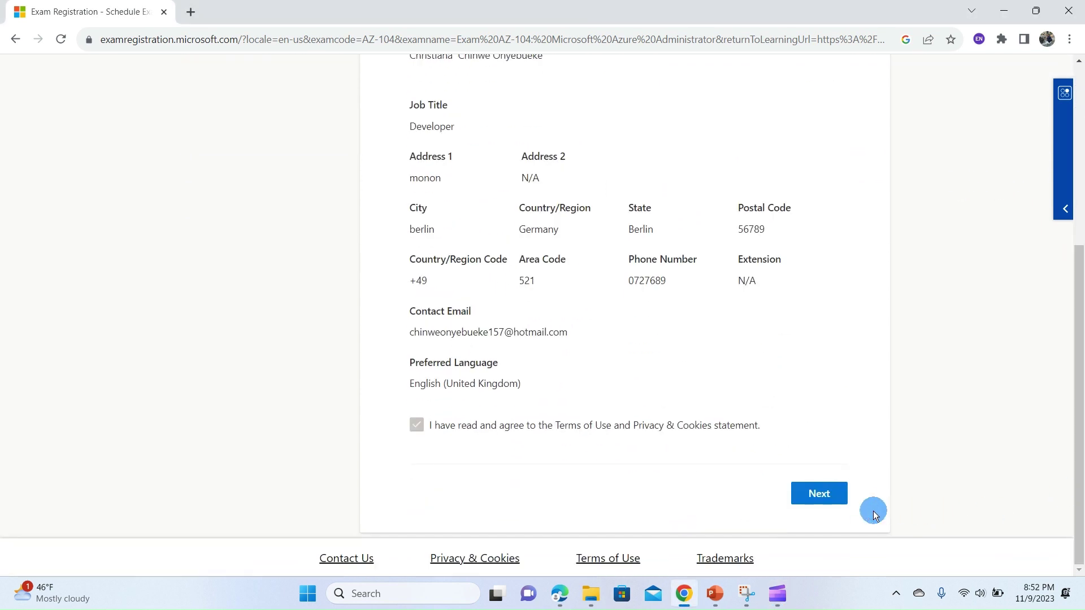
# Check the account e-mail for exam discounts, find none, and continue to Schedule Exam.
pyautogui.click(819, 494)
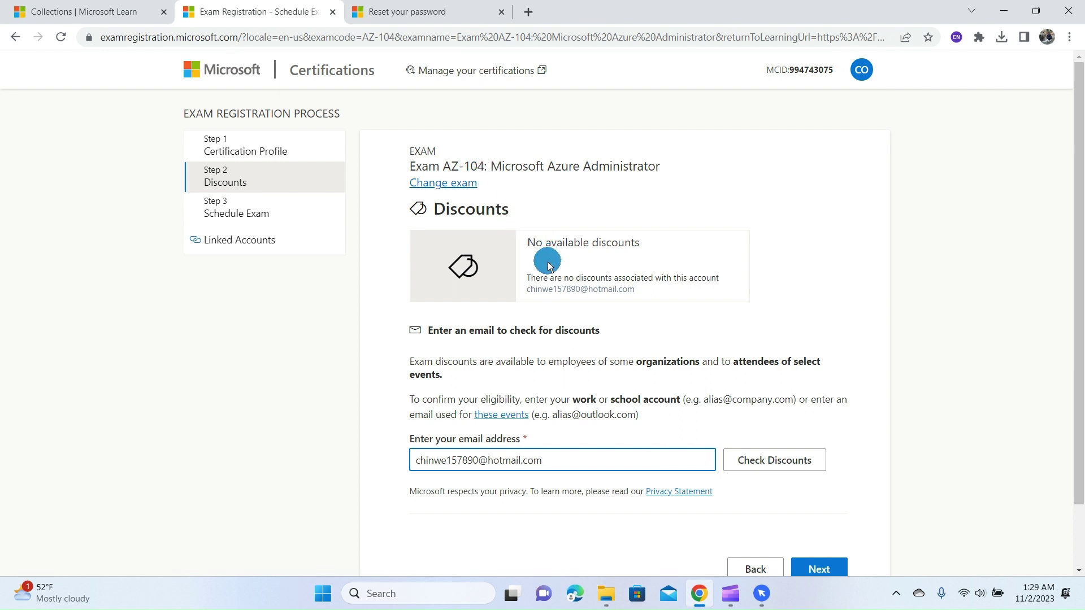
pyautogui.press('Return')
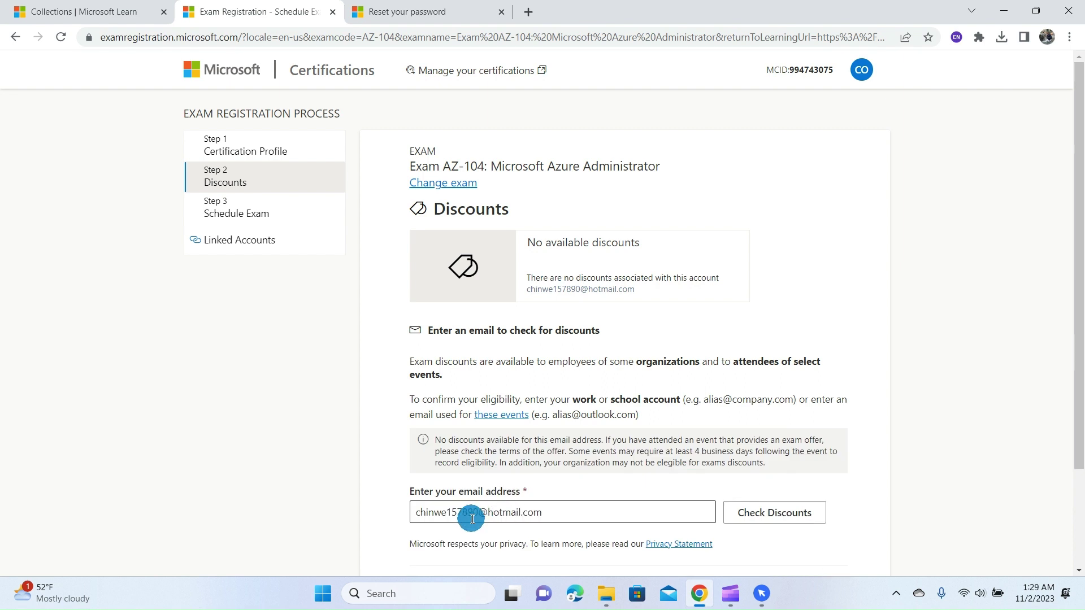
pyautogui.click(802, 514)
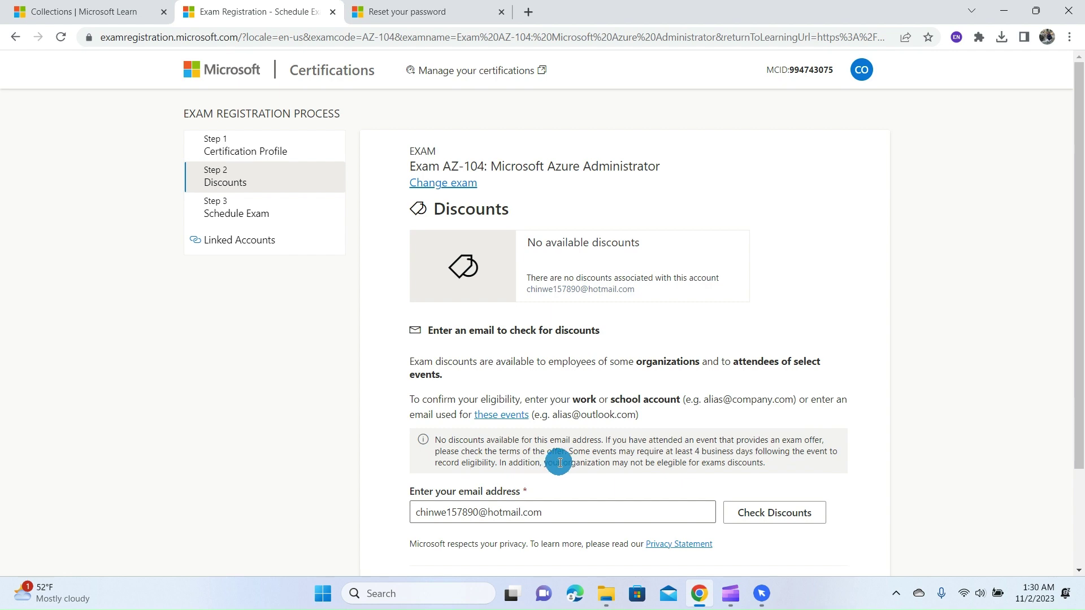
pyautogui.scroll(-2, 818, 475)
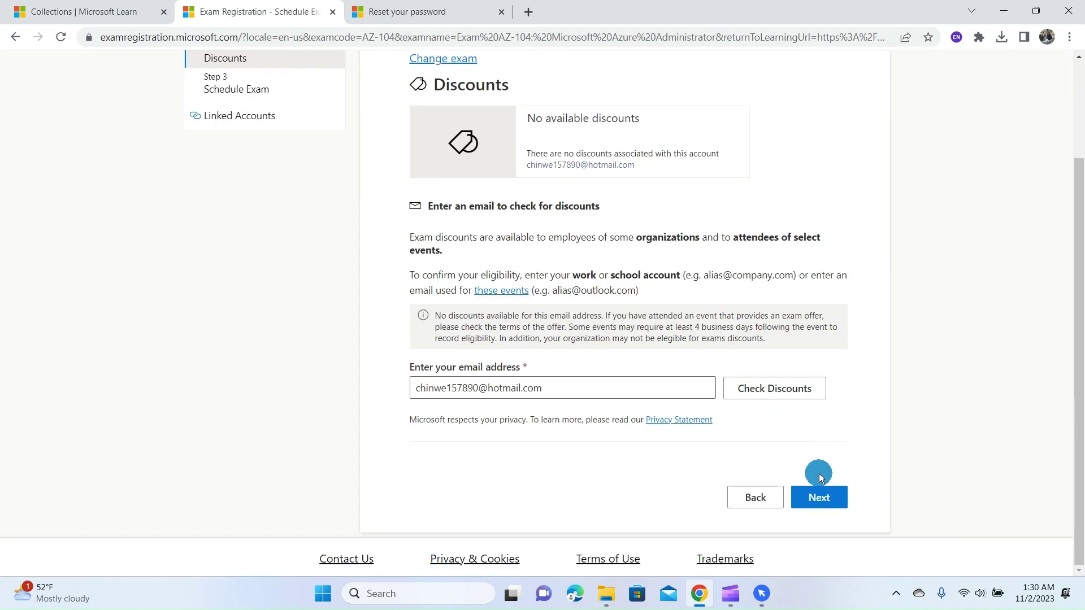
pyautogui.click(821, 499)
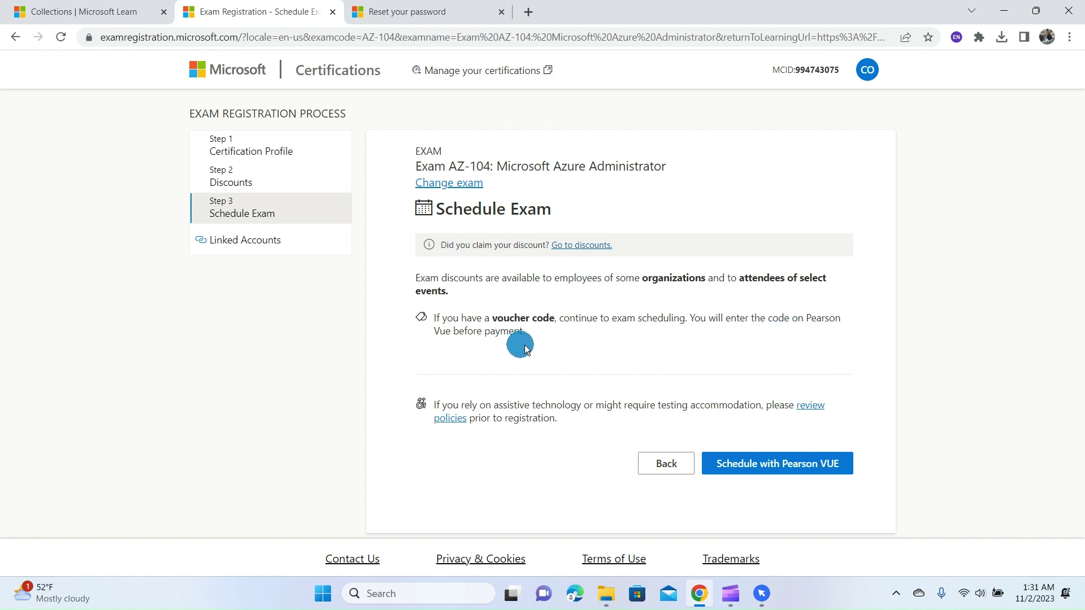
# Choose Schedule with Pearson VUE to load the AZ-104 exam options page.
pyautogui.click(766, 472)
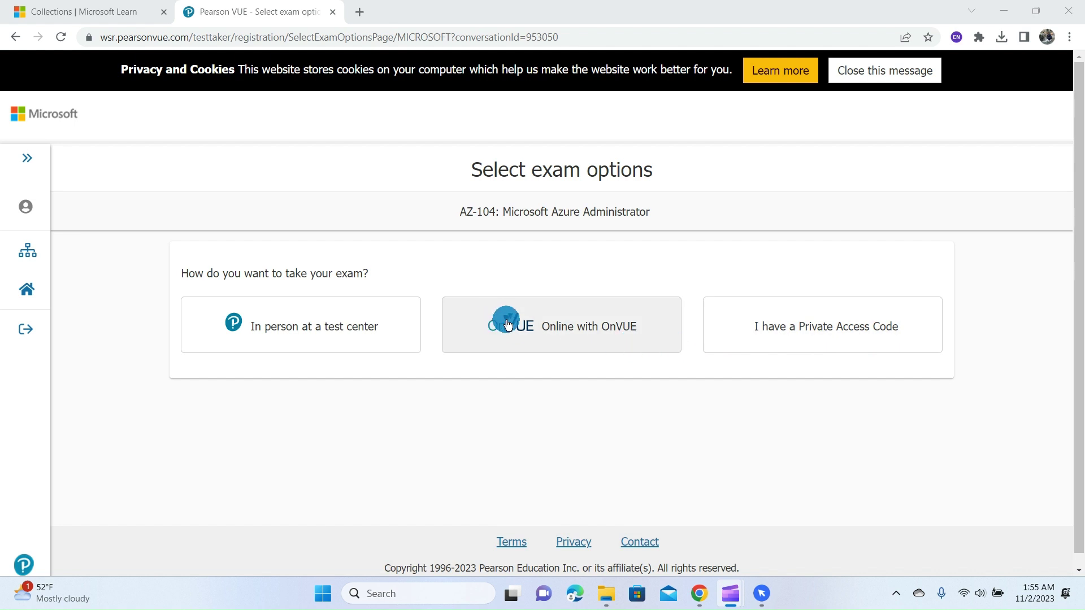
# Choose Online with OnVUE delivery and review its preparation requirements.
pyautogui.click(544, 327)
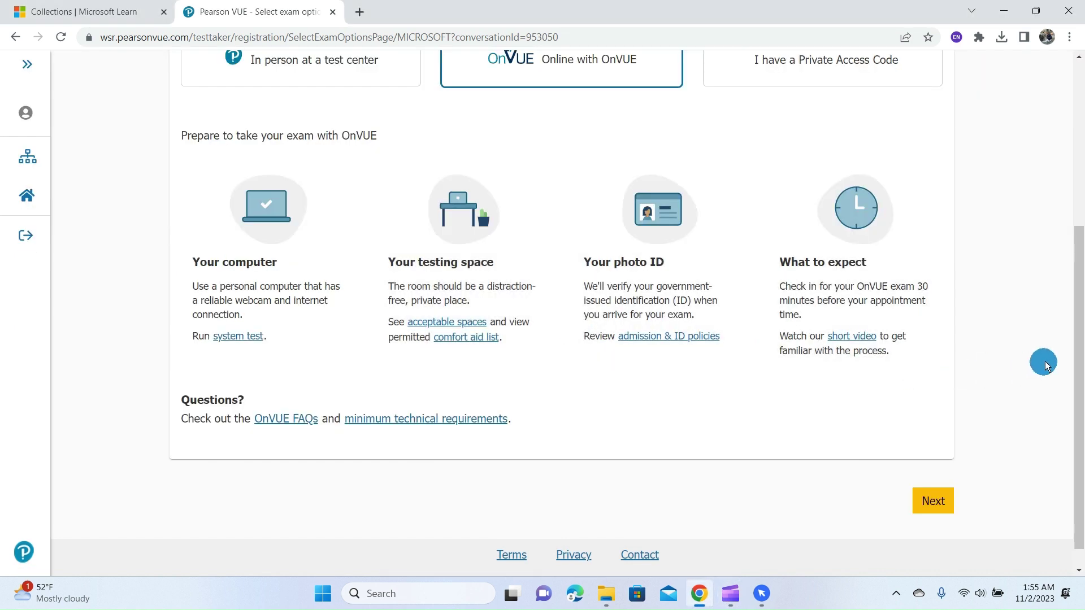
pyautogui.scroll(-1, 1041, 364)
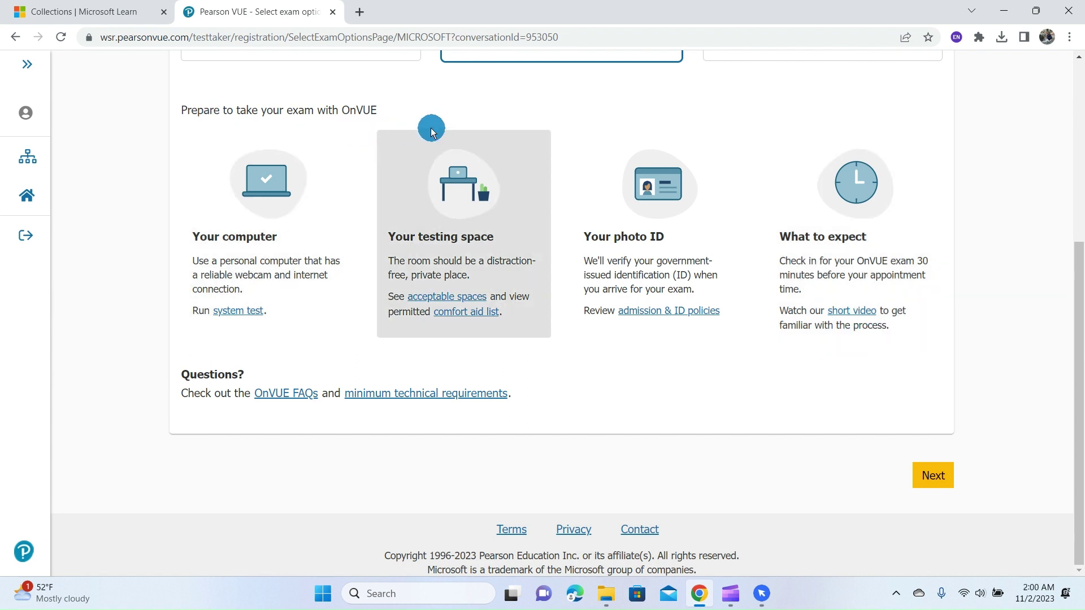
# Select English as the exam language and continue to the additional information page.
pyautogui.click(936, 481)
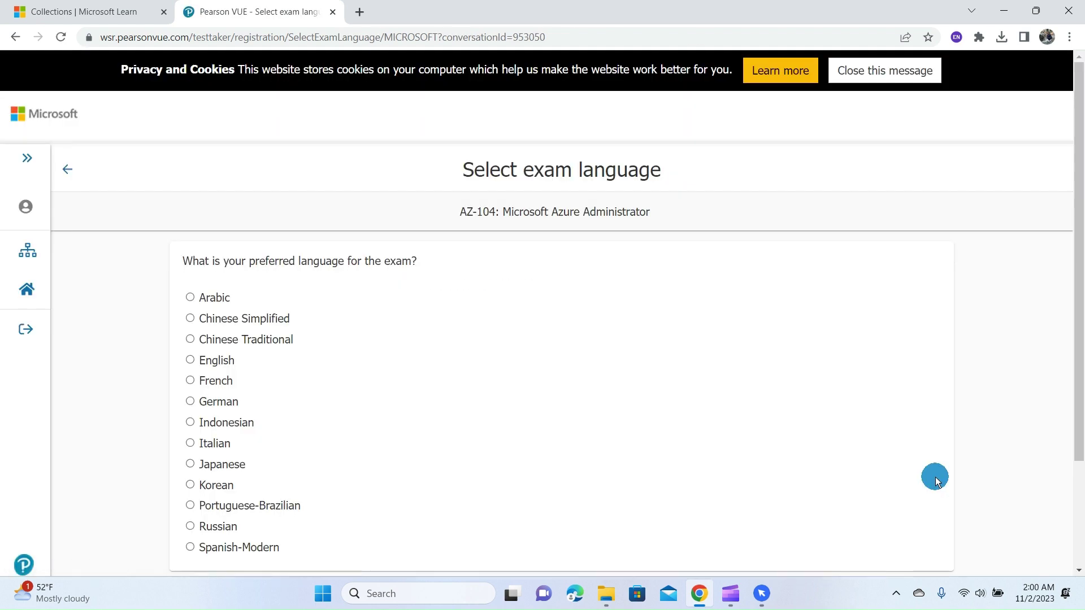
pyautogui.scroll(-1, 493, 128)
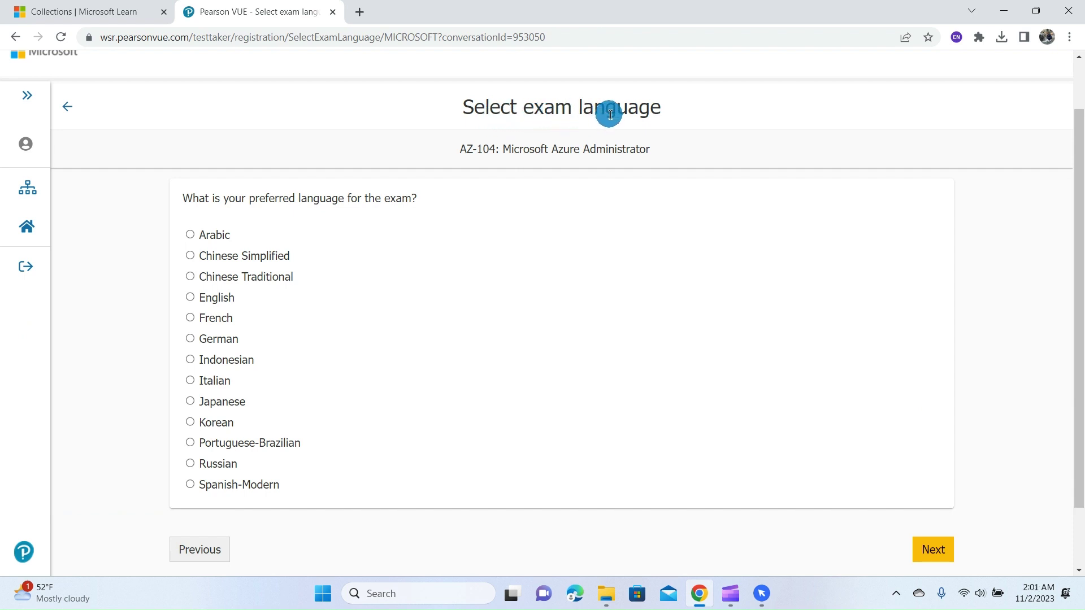
pyautogui.click(211, 304)
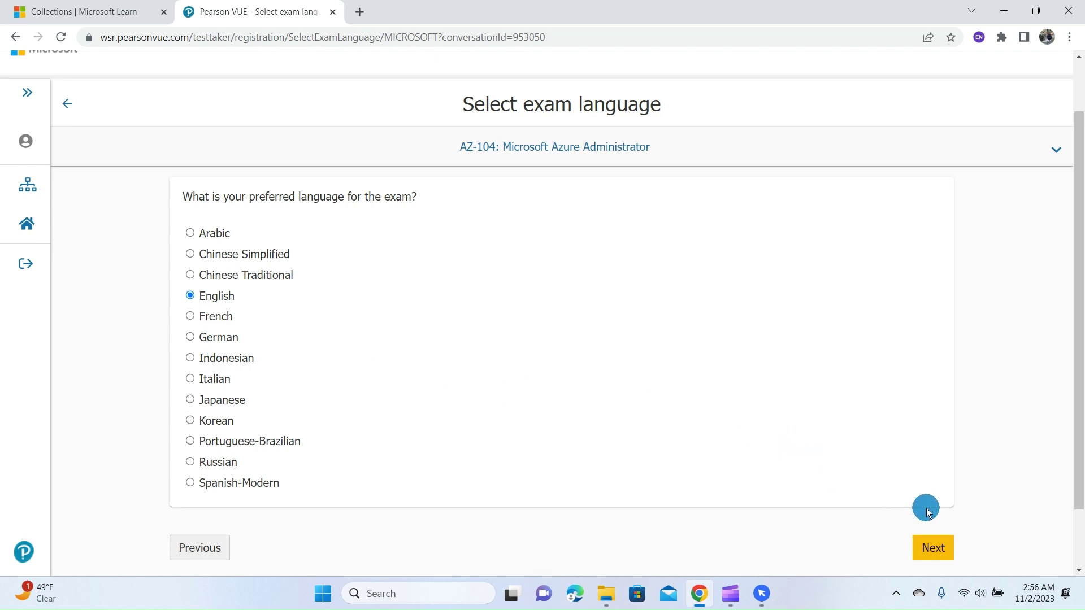
pyautogui.click(934, 556)
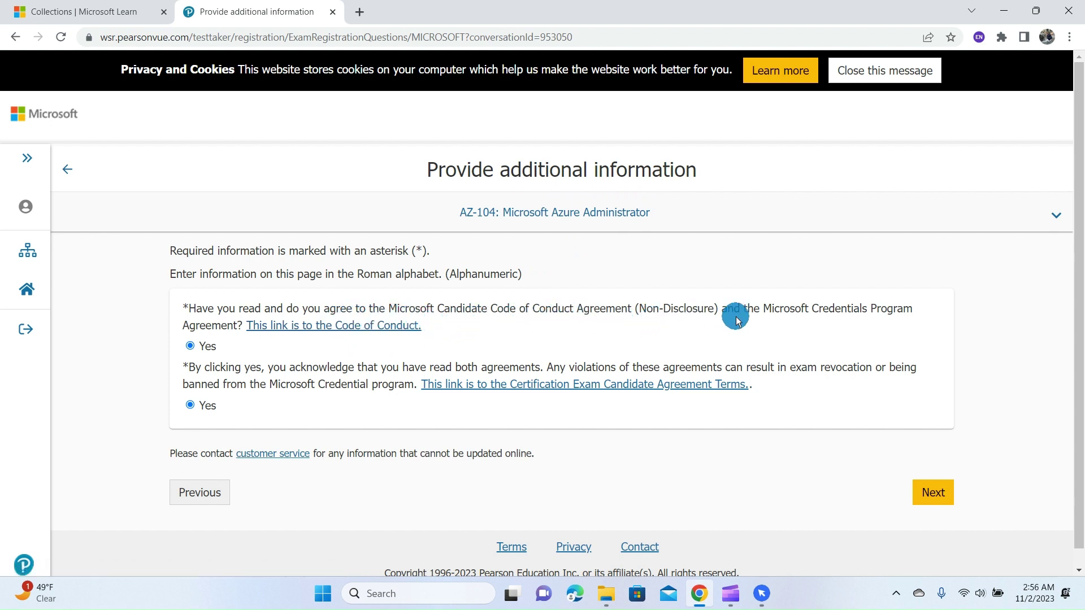
# Open the Code of Conduct agreement link in a new tab.
pyautogui.click(348, 333)
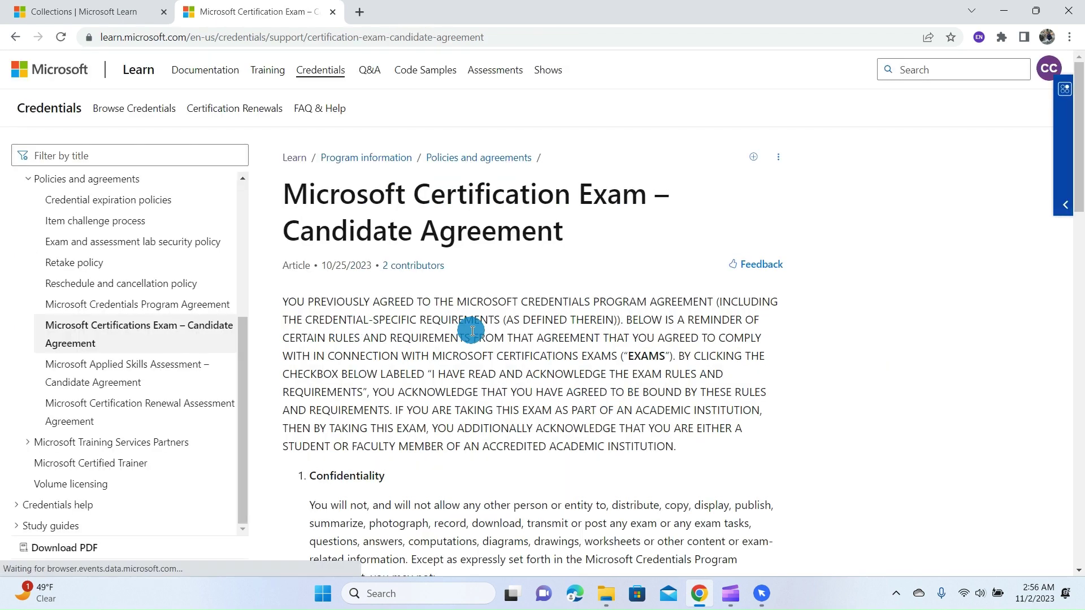
# Read down through the Microsoft Certification Exam Candidate Agreement article.
pyautogui.scroll(-10, 515, 327)
pyautogui.scroll(-4, 518, 329)
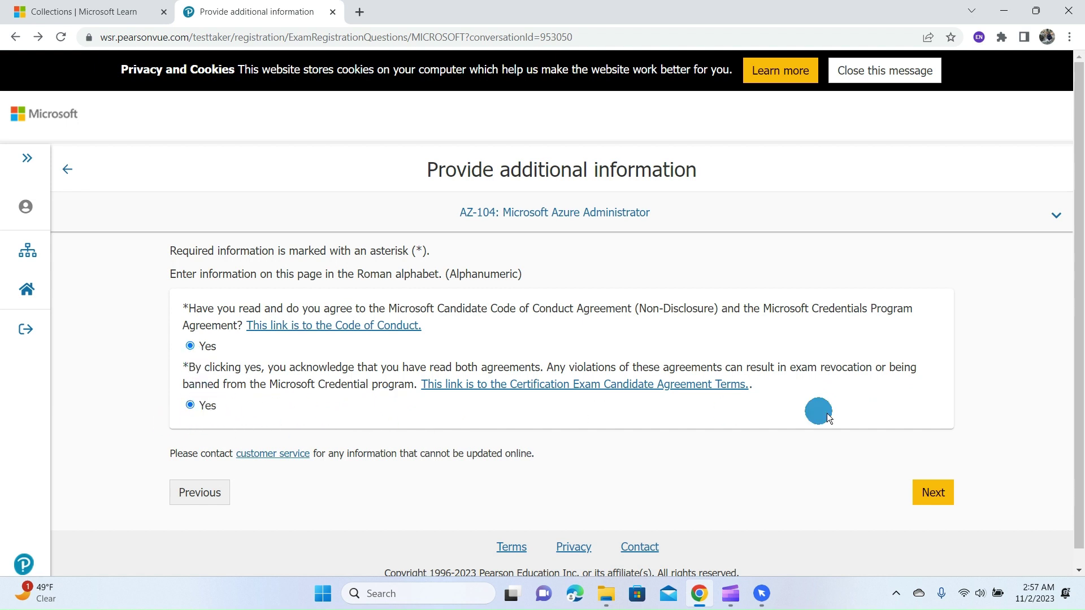
# Agree to the Candidate Agreement, OnVUE Data Processing, Limited License and Testing Space Verification policies.
pyautogui.click(933, 501)
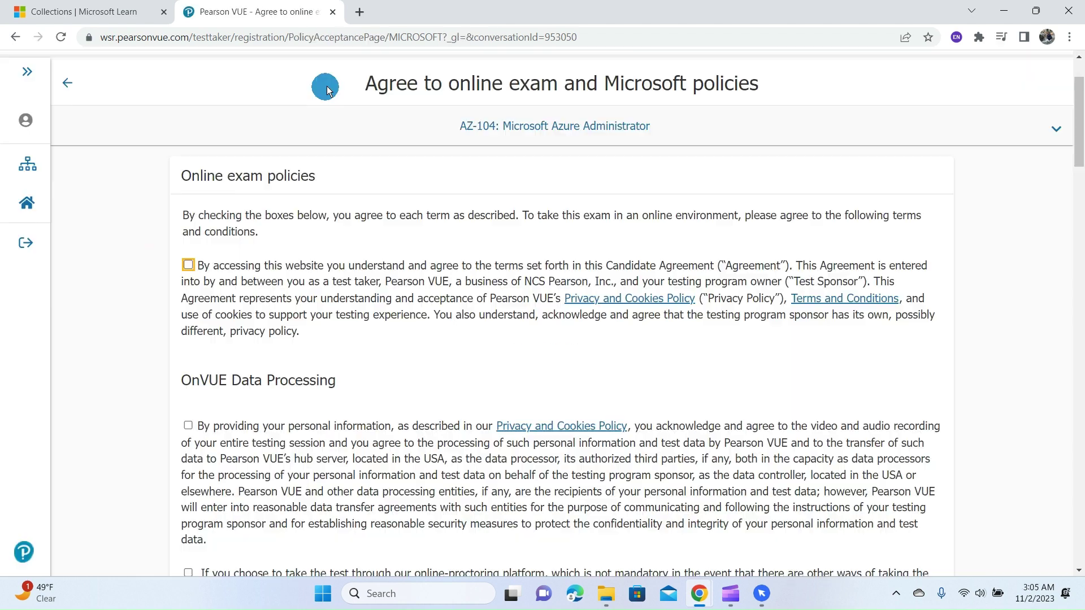
pyautogui.moveTo(339, 82); pyautogui.dragTo(728, 106)
pyautogui.click(392, 225)
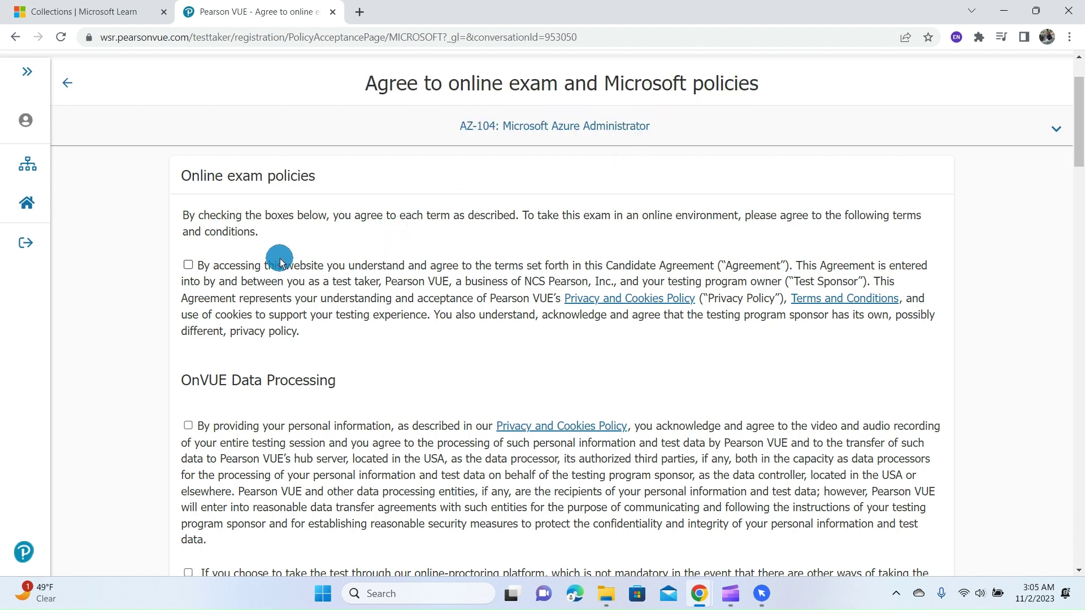
pyautogui.click(188, 265)
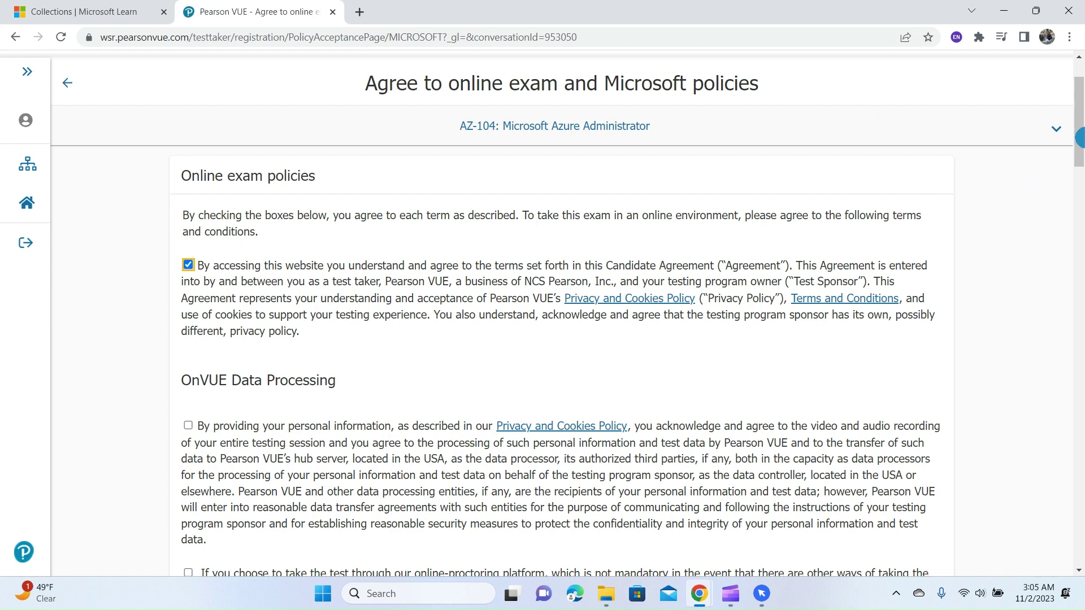
pyautogui.moveTo(1079, 141); pyautogui.dragTo(1077, 189)
pyautogui.click(188, 164)
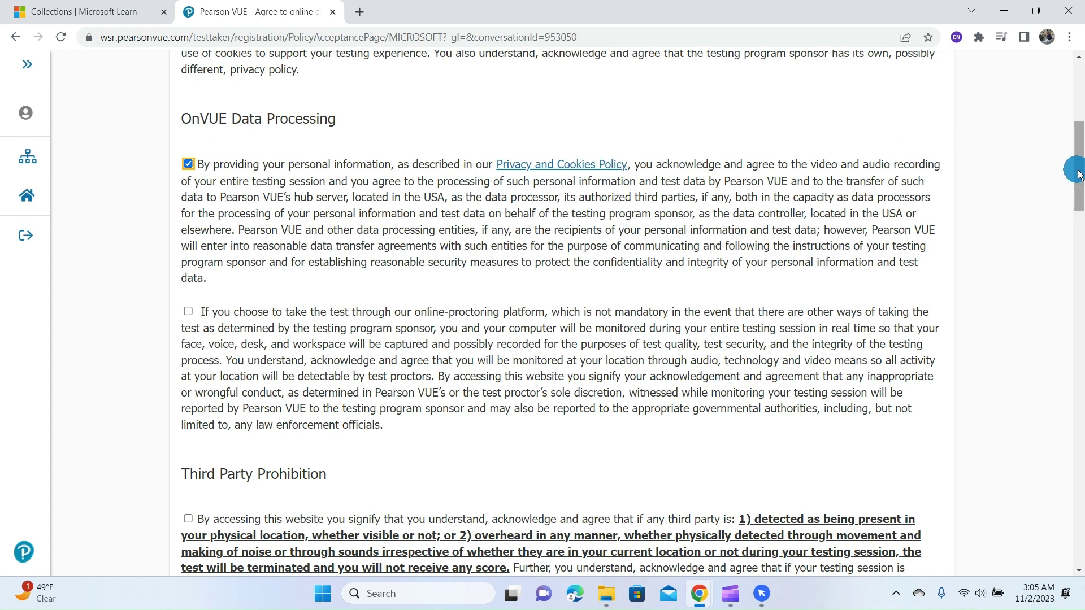
pyautogui.moveTo(1079, 177); pyautogui.dragTo(1079, 232)
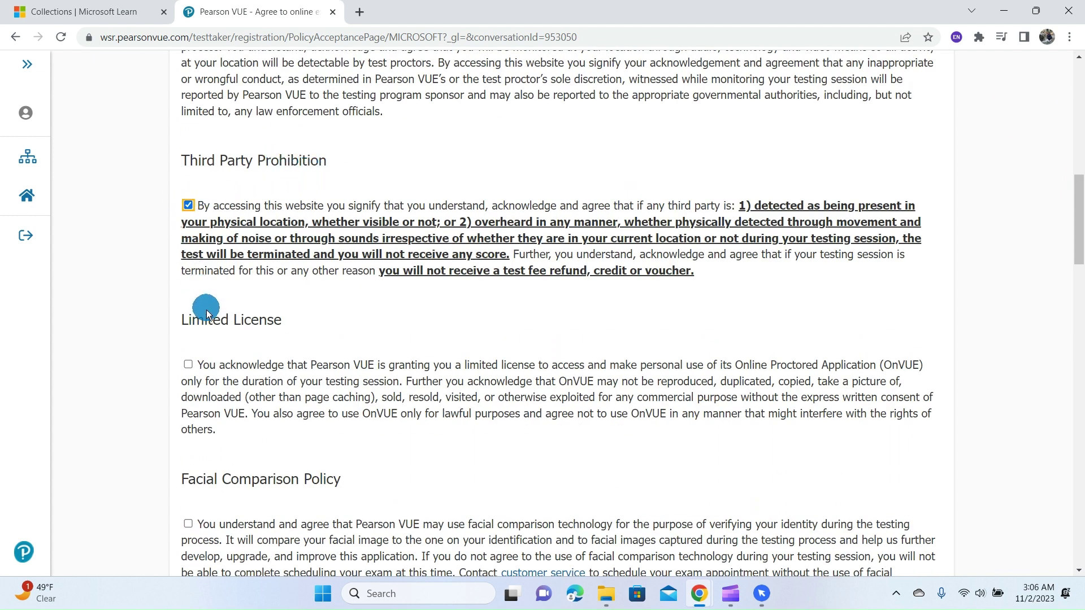
pyautogui.click(188, 364)
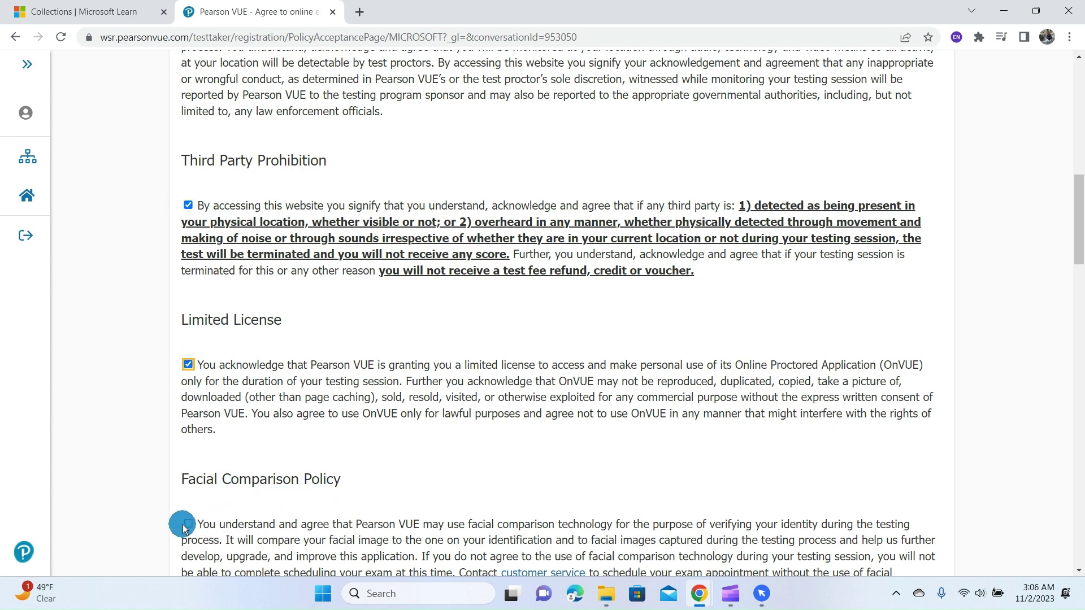
pyautogui.moveTo(1079, 221); pyautogui.dragTo(1079, 305)
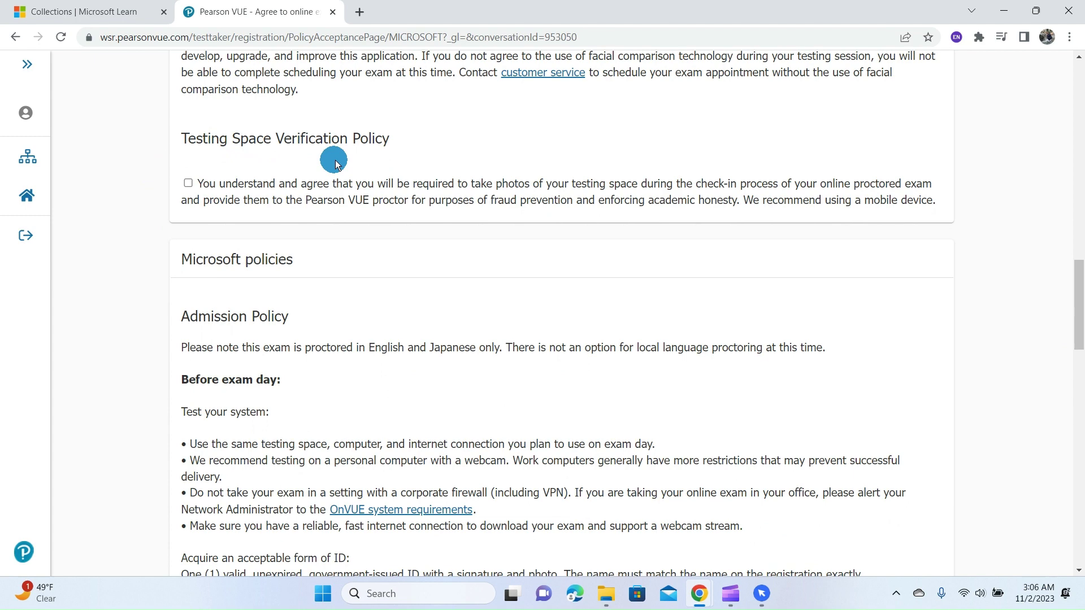
pyautogui.click(186, 183)
pyautogui.moveTo(1079, 308); pyautogui.dragTo(1079, 520)
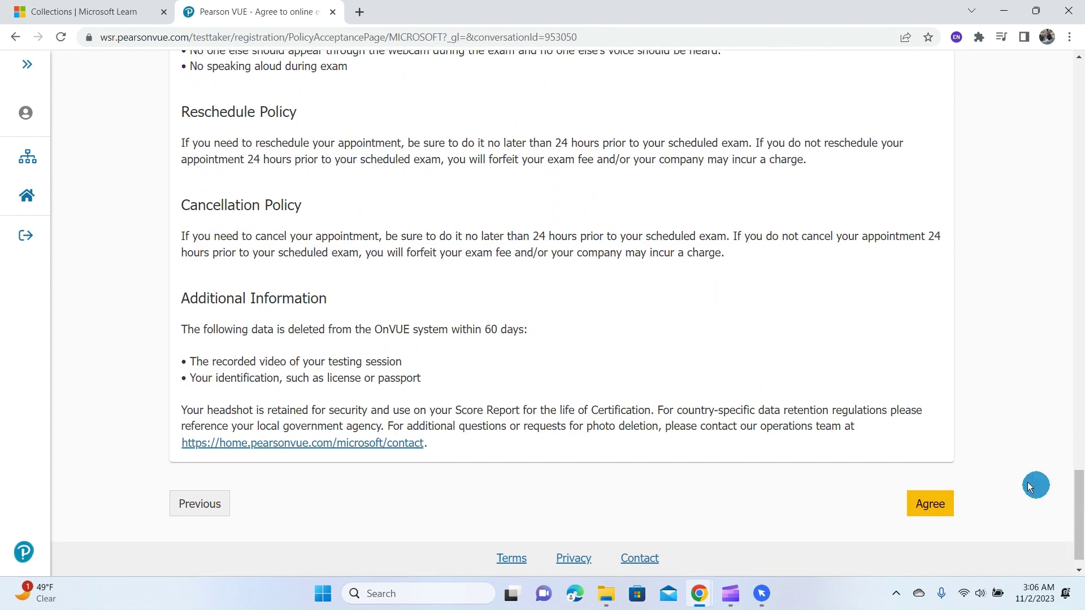
pyautogui.click(932, 506)
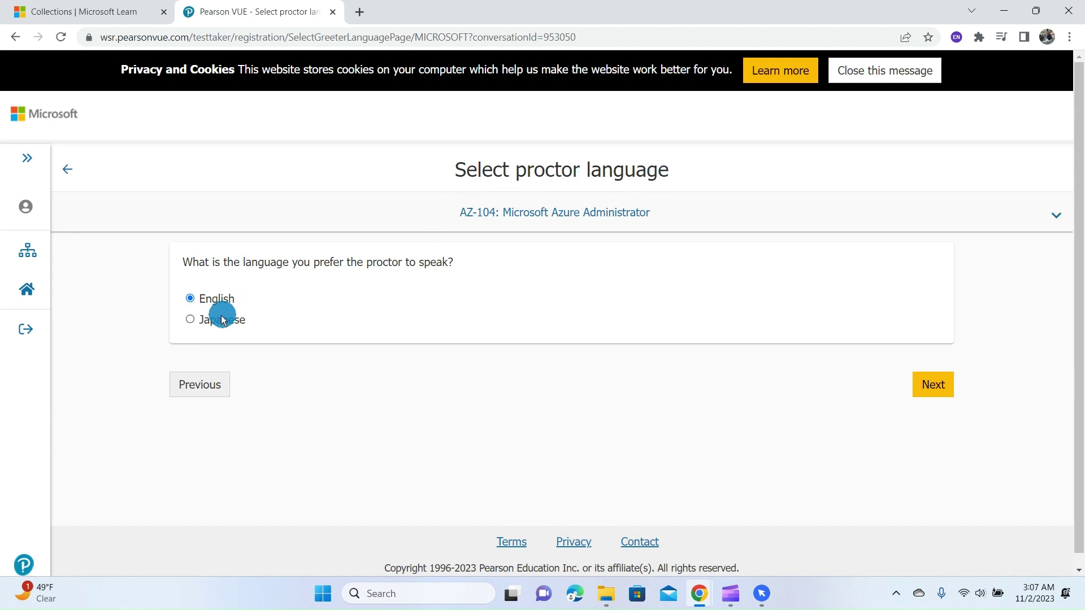
# Confirm English proctoring, skip changing the time zone, and accept Europe/Berlin-CET.
pyautogui.click(932, 390)
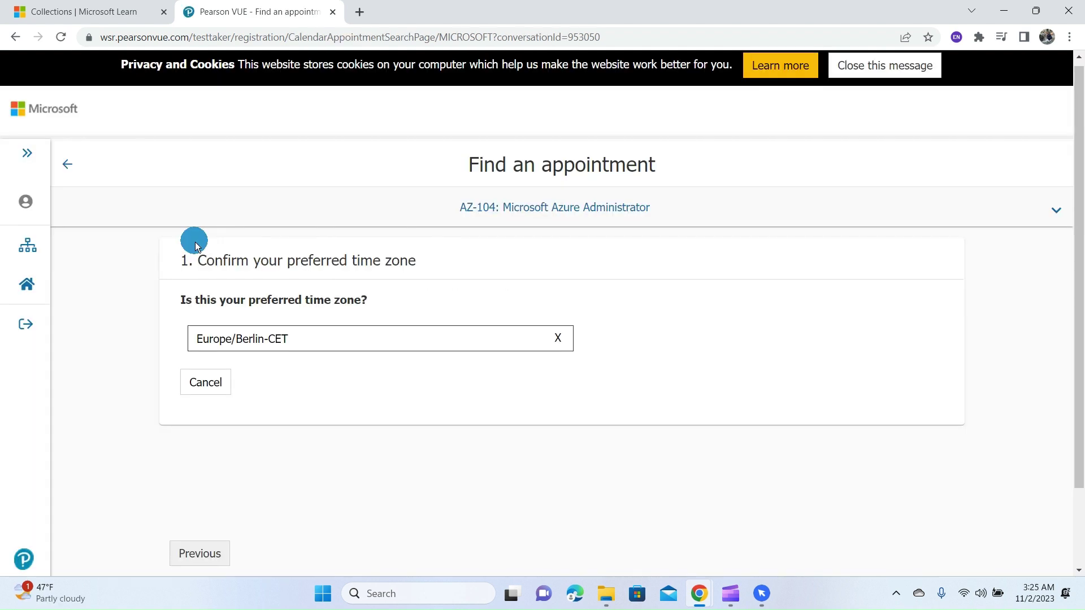
pyautogui.moveTo(194, 259); pyautogui.dragTo(417, 267)
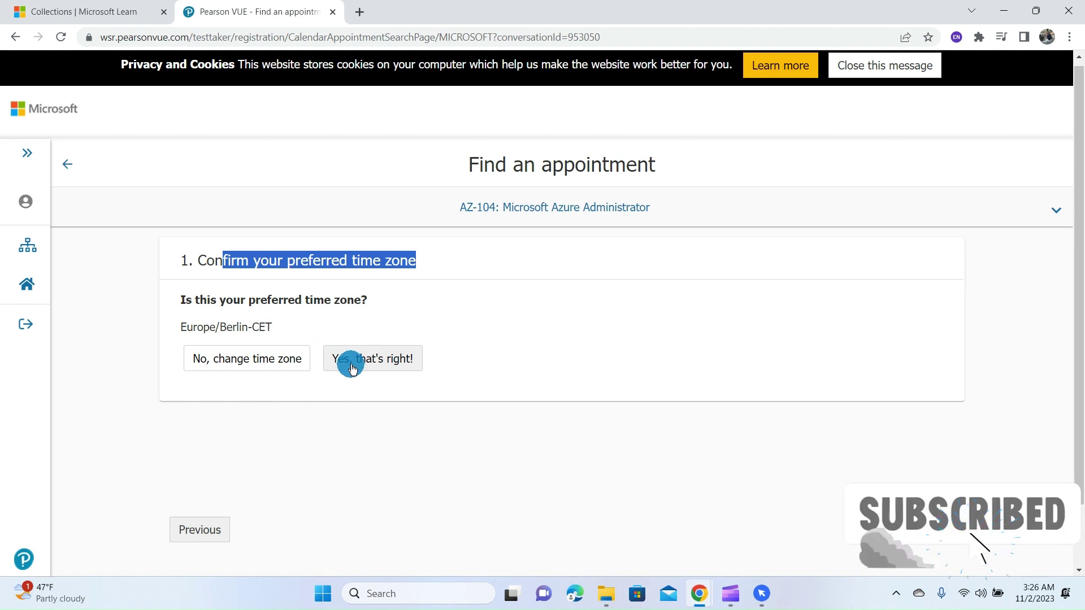
pyautogui.click(258, 367)
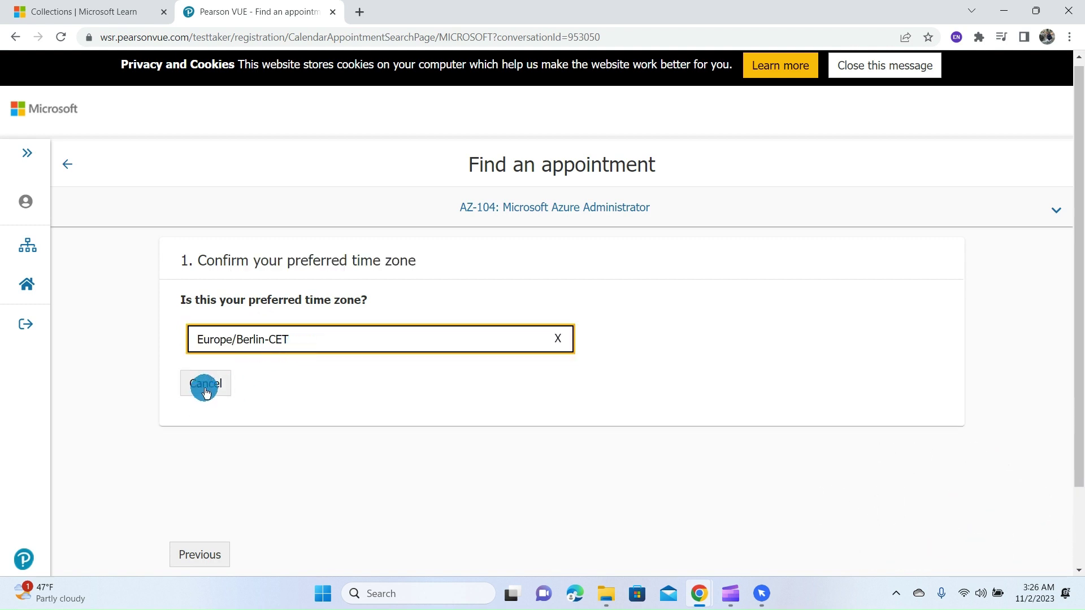
pyautogui.click(206, 385)
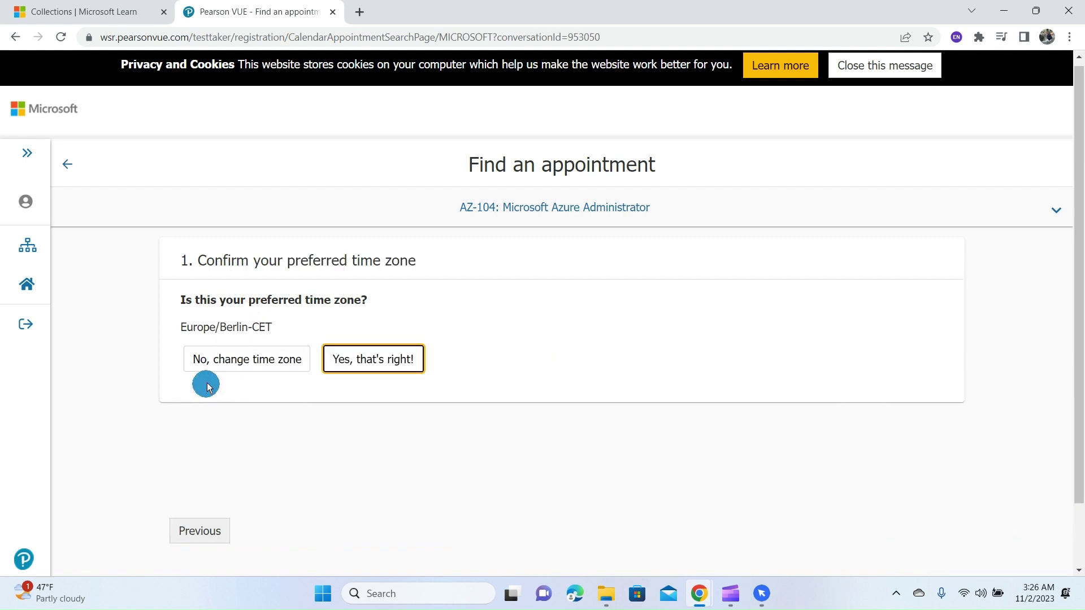
pyautogui.click(367, 360)
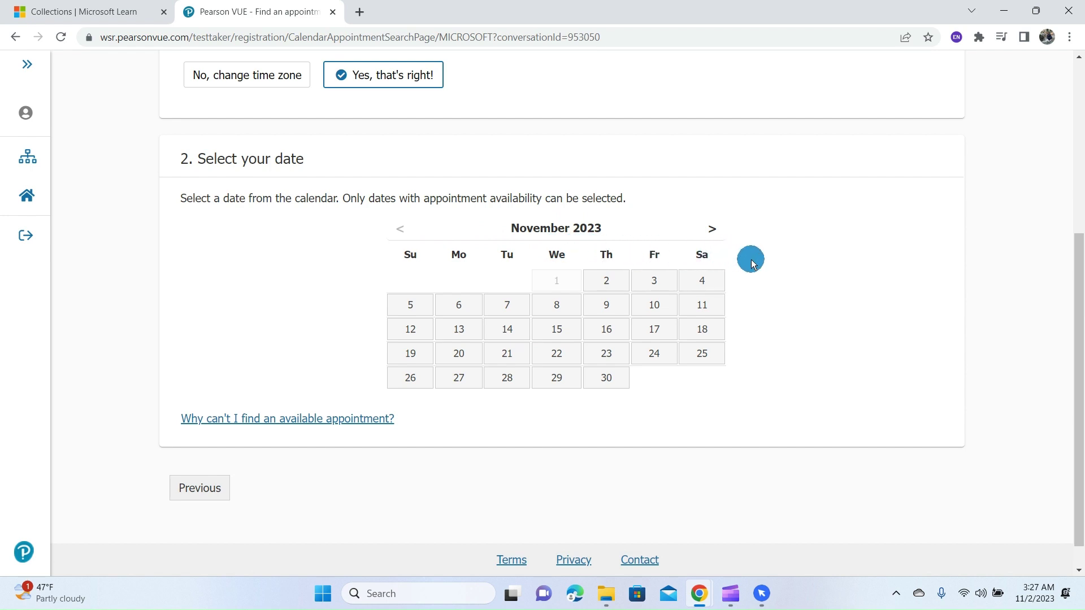
# Pick Tuesday, November 14, 2023 and view the recommended 8:15–10:15 AM slot.
pyautogui.click(506, 334)
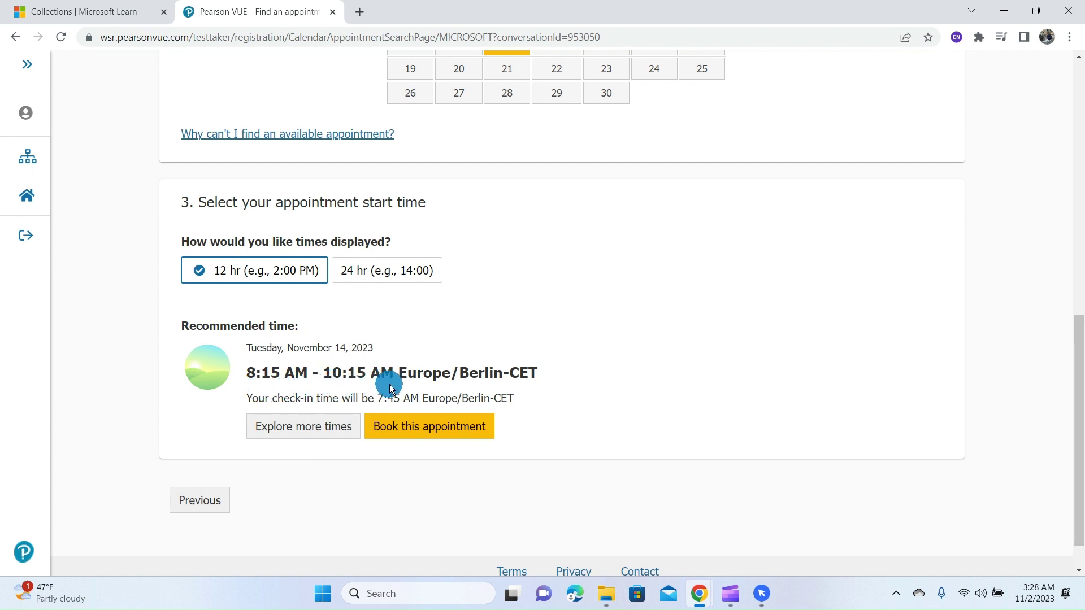
pyautogui.scroll(-1, 748, 385)
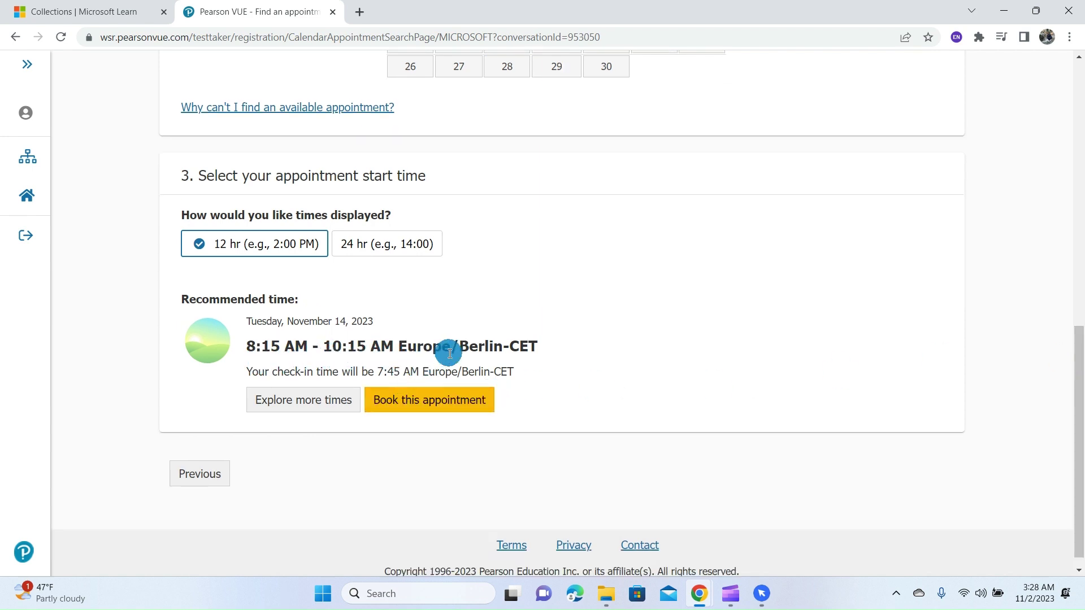
# Explore more start times and find the Friday, November 17, 12:30–2:30 AM slot.
pyautogui.click(315, 408)
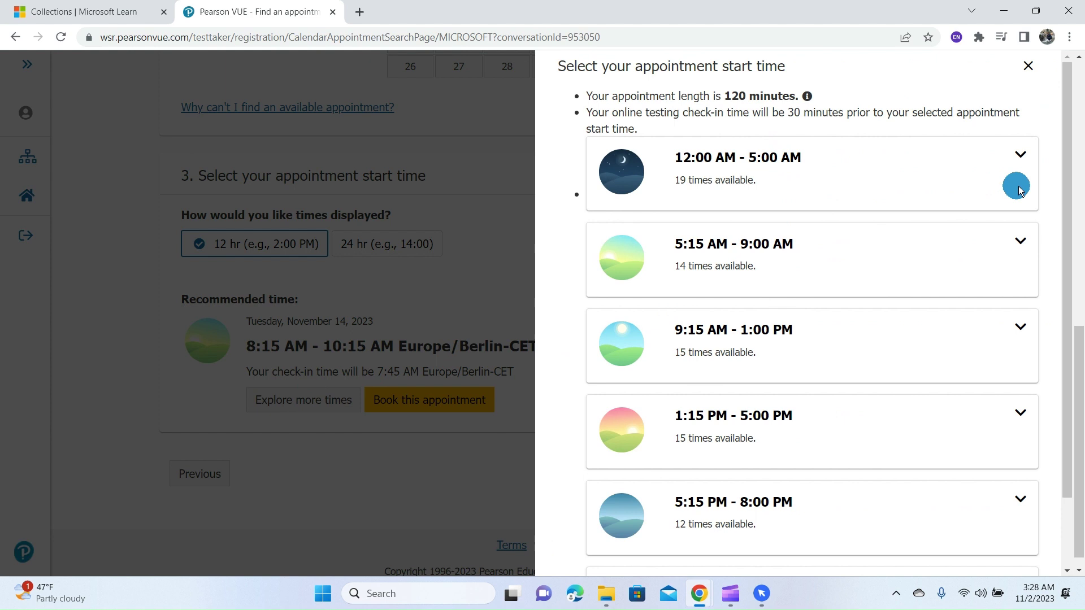
pyautogui.scroll(-1, 1076, 339)
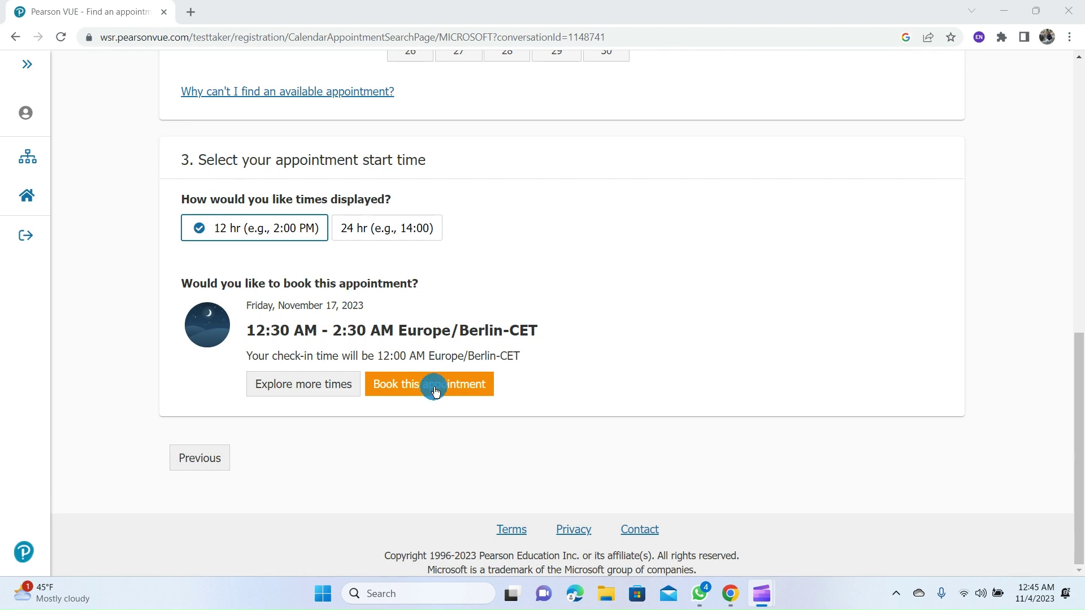
# Book the November 17 appointment and check its 12:00 AM check-in and 12:30 AM start.
pyautogui.click(437, 386)
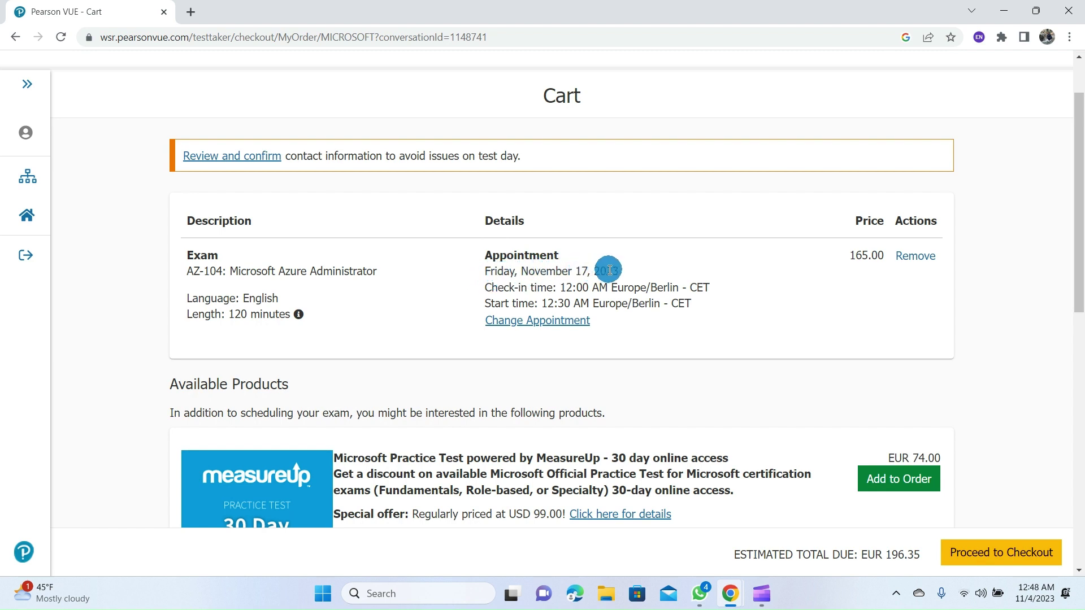
pyautogui.moveTo(558, 288); pyautogui.dragTo(587, 291)
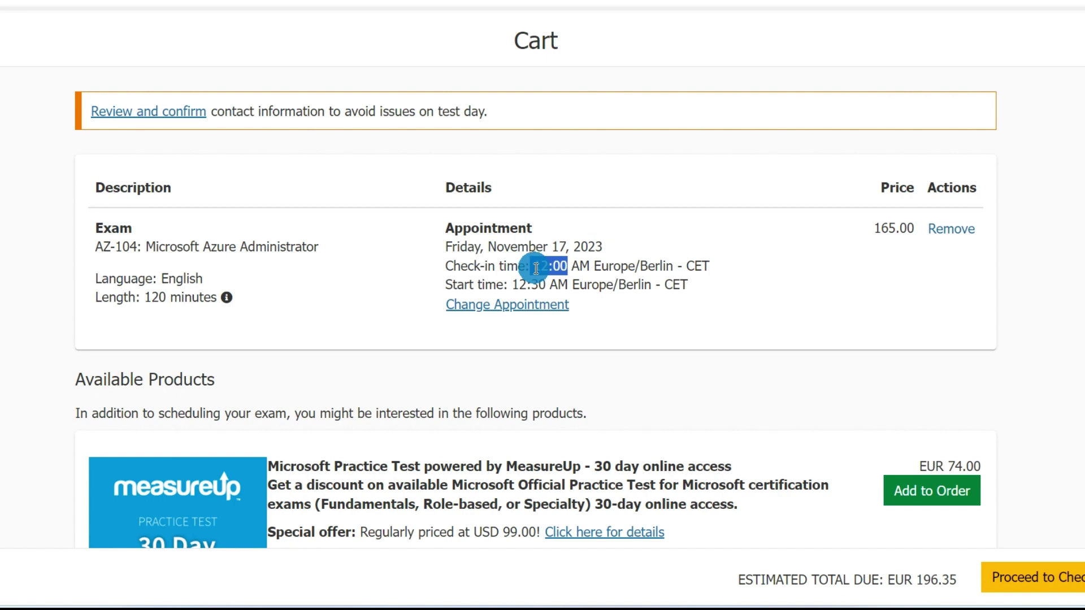
pyautogui.moveTo(512, 286); pyautogui.dragTo(546, 287)
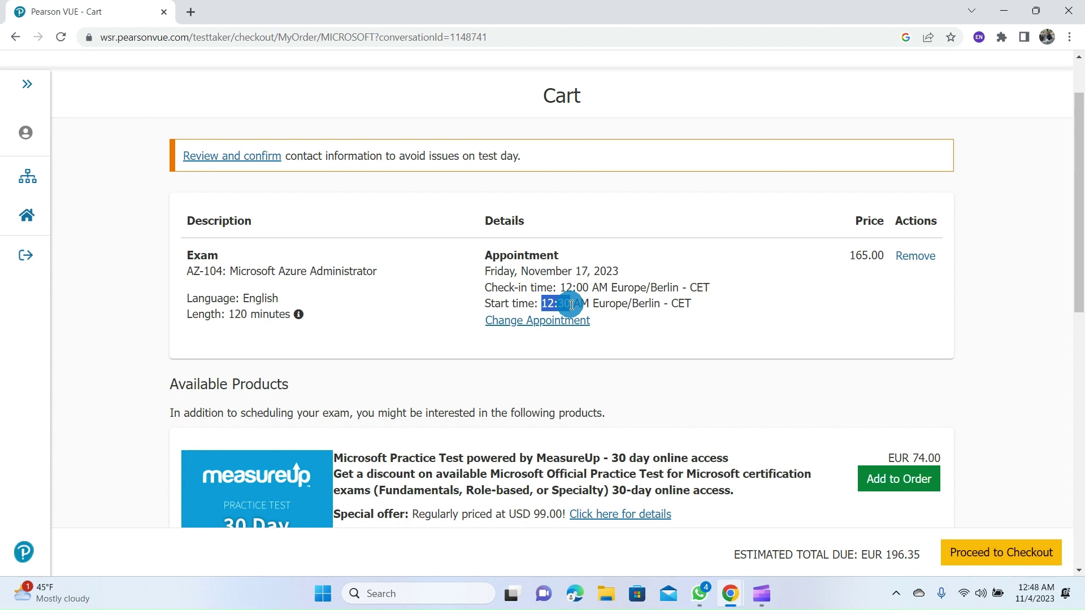
pyautogui.scroll(-1, 840, 177)
# Review the cart pricing: 165.00 exam, 31.35 tax, EUR 196.35 total due.
pyautogui.click(840, 177)
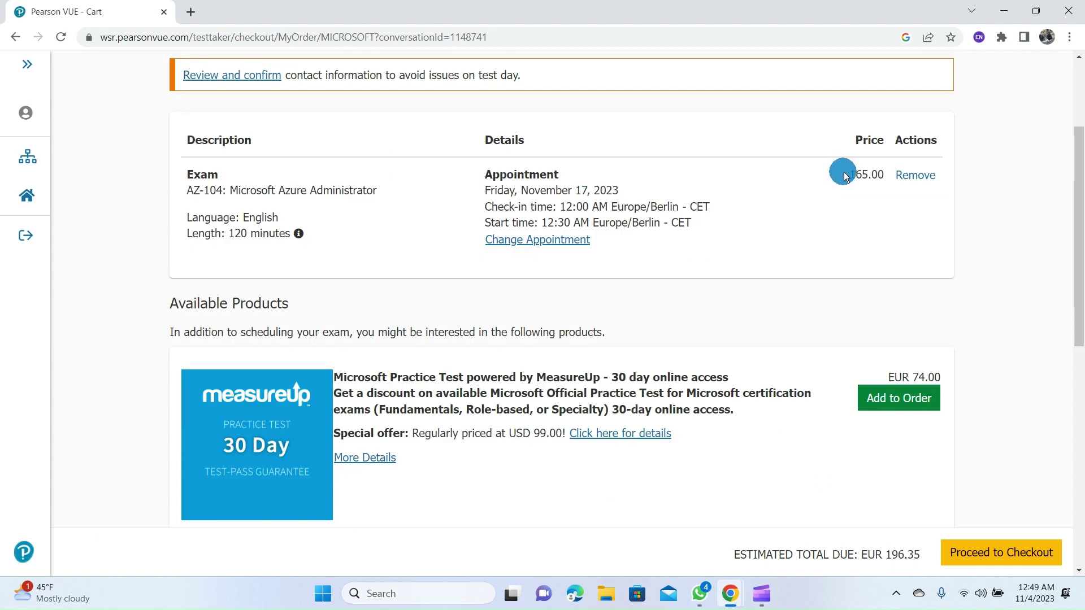
pyautogui.moveTo(845, 177); pyautogui.dragTo(880, 174)
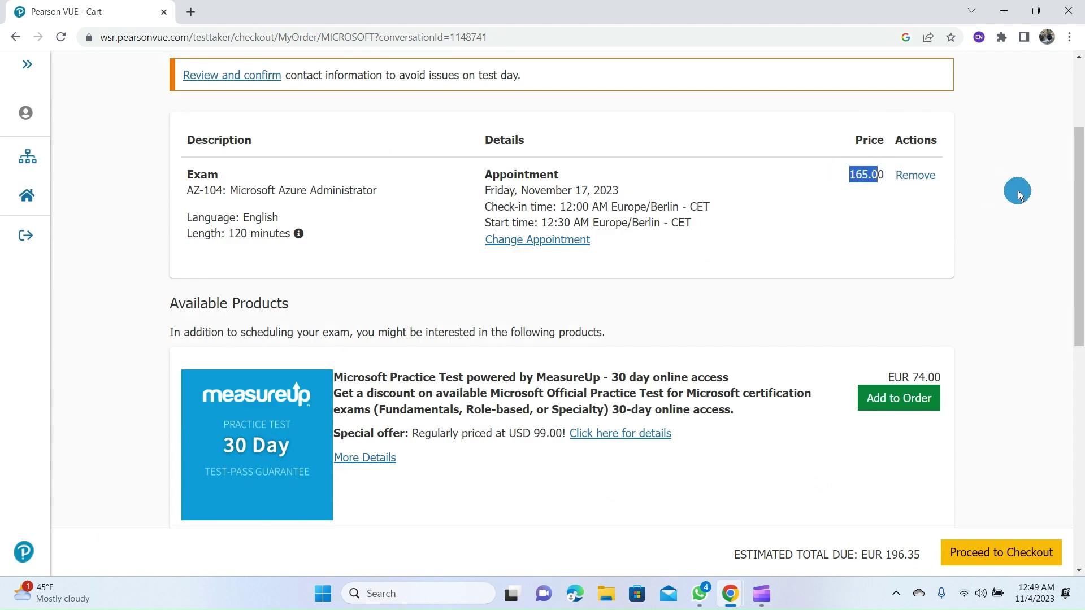
pyautogui.moveTo(1080, 190); pyautogui.dragTo(1073, 257)
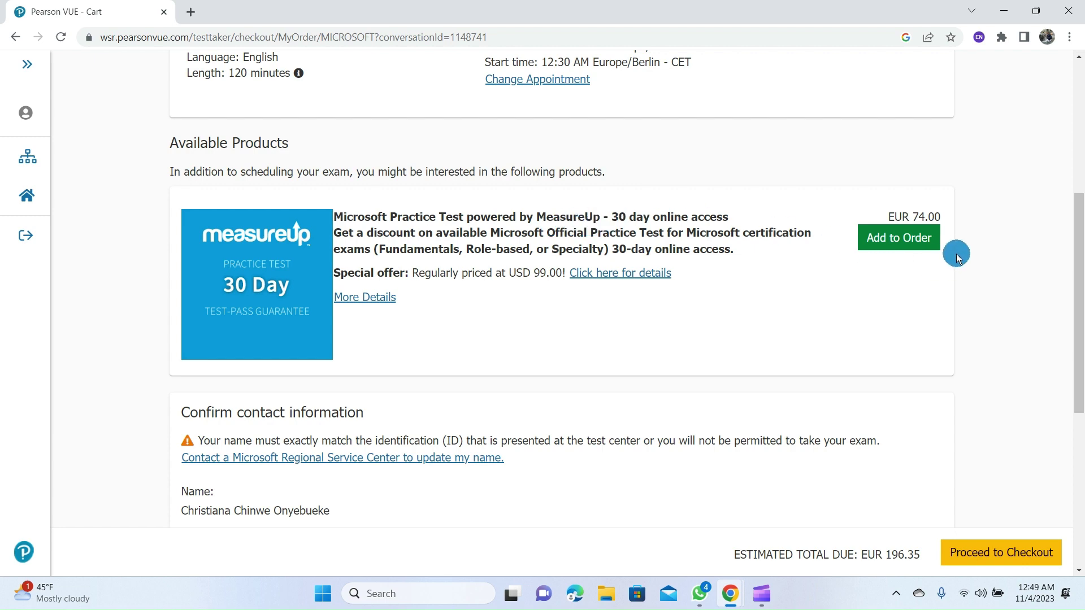
pyautogui.scroll(-2, 1067, 313)
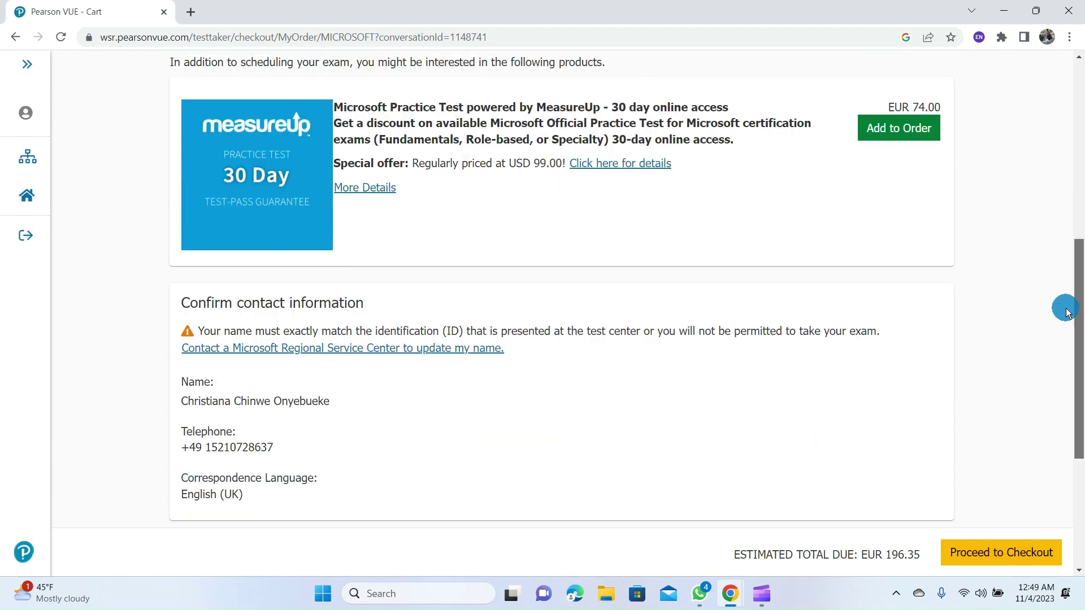
pyautogui.scroll(-5, 1067, 312)
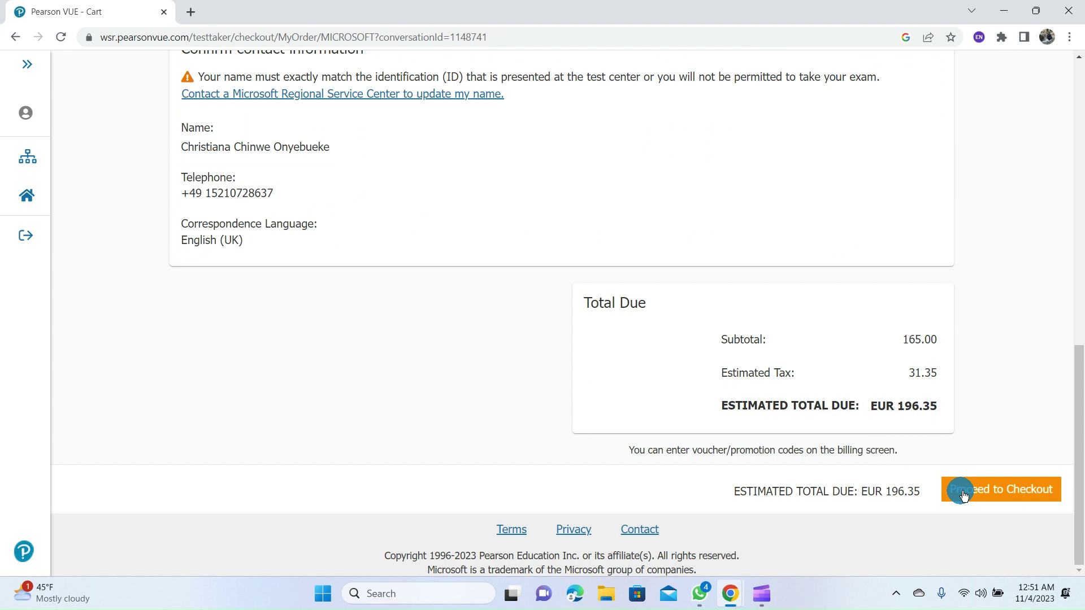
# Proceed to checkout, paste the voucher code under Add Voucher or Promo Code, and check payment types.
pyautogui.click(976, 494)
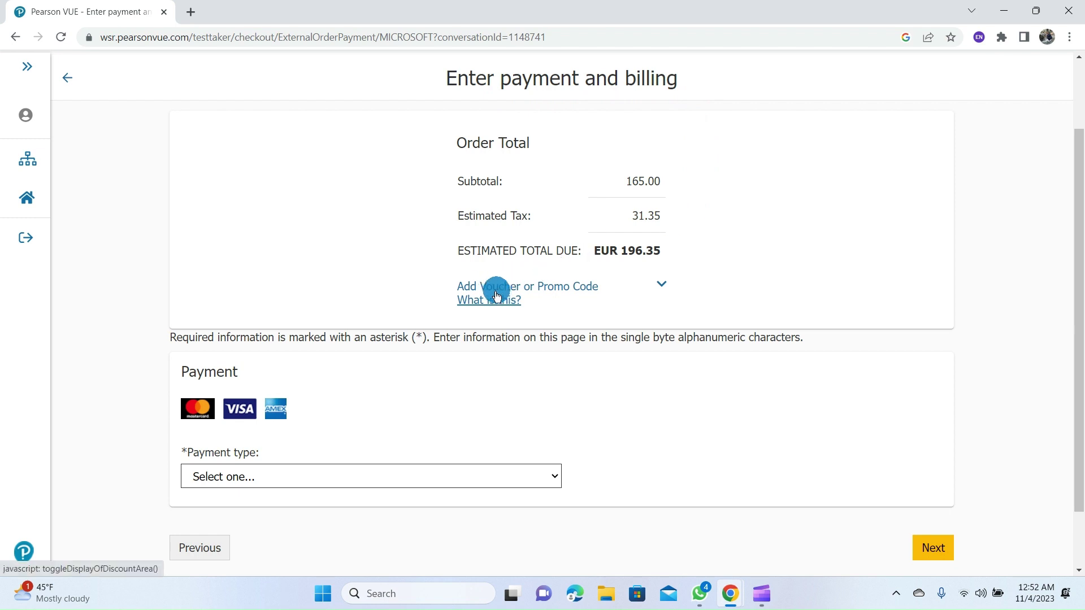
pyautogui.click(518, 288)
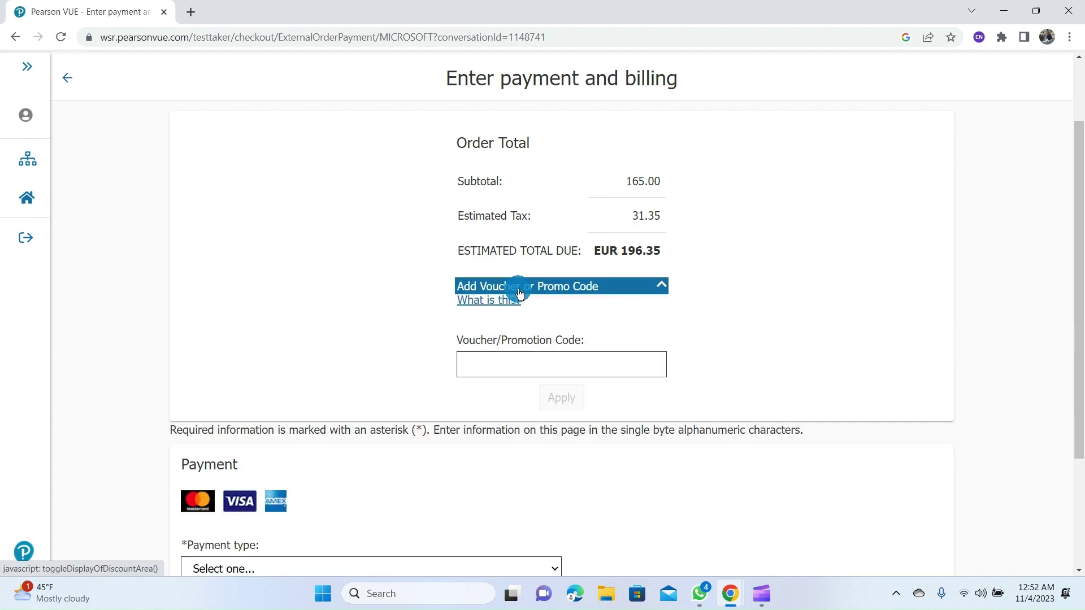
pyautogui.click(517, 365)
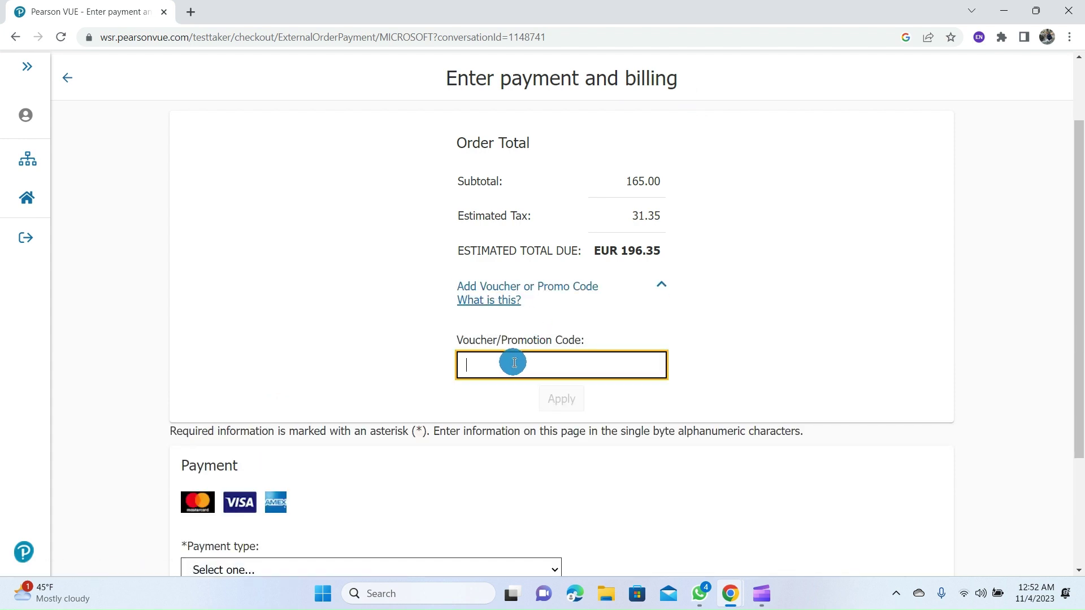
pyautogui.rightClick(514, 363)
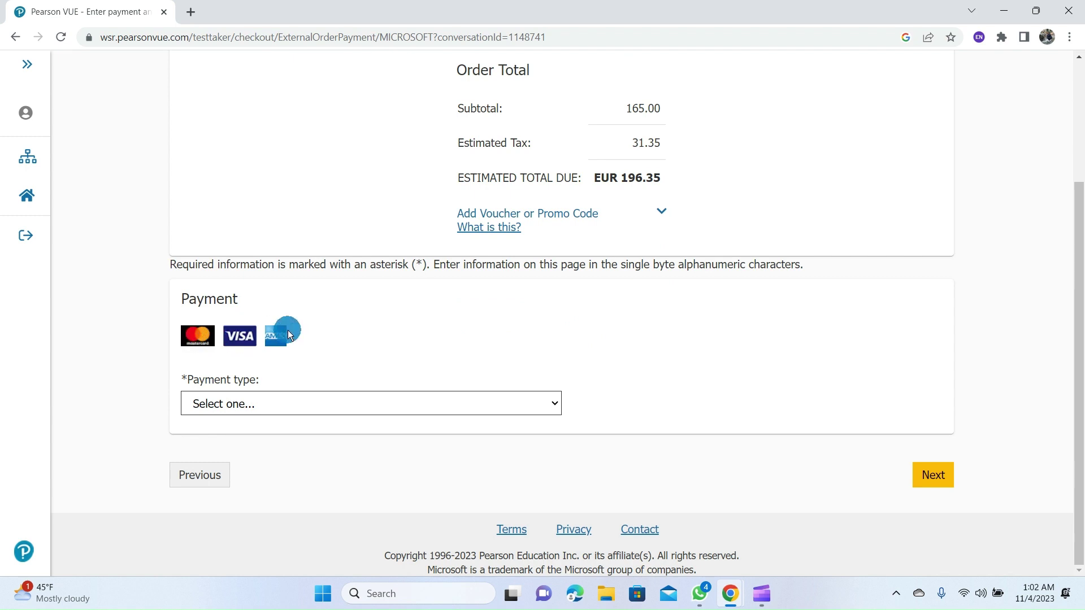
pyautogui.click(349, 412)
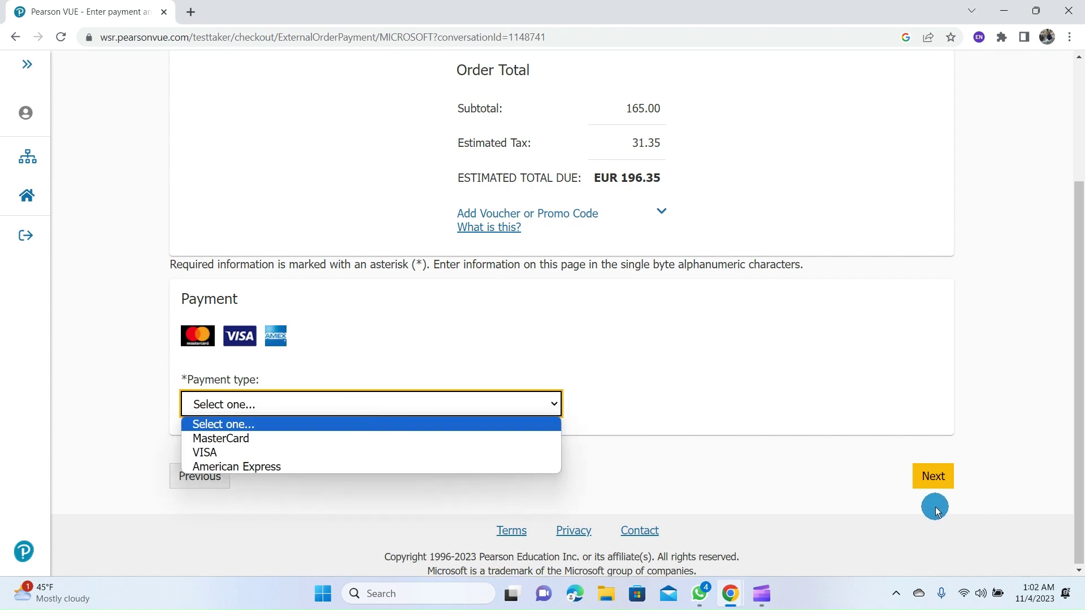
# Open the order review and verify the Global Skills Initiative 2.0 voucher leaves EUR 0.00 due.
pyautogui.click(933, 476)
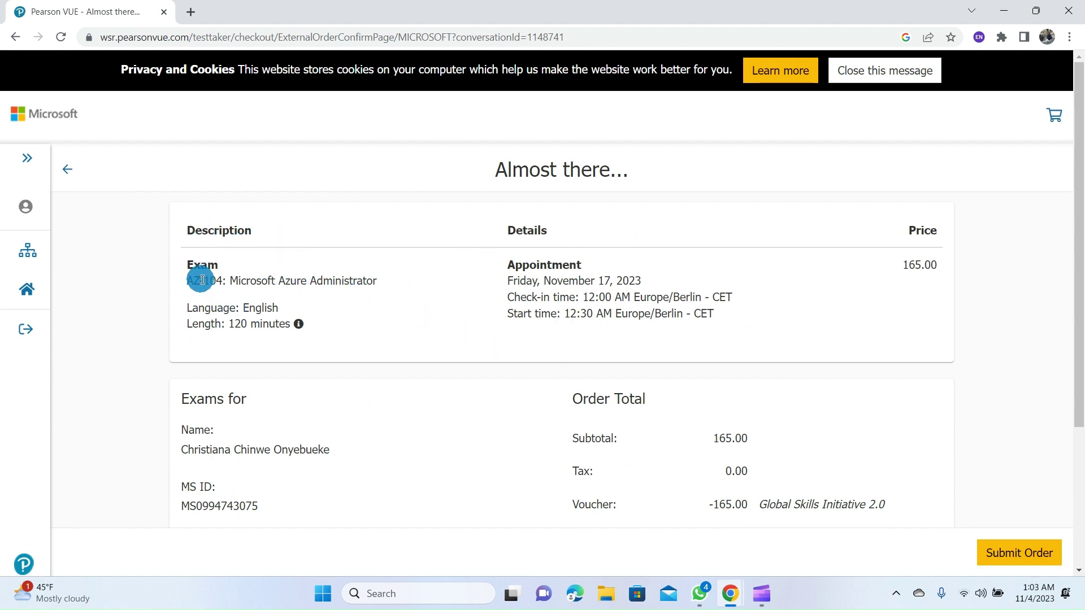
pyautogui.moveTo(202, 280); pyautogui.dragTo(287, 281)
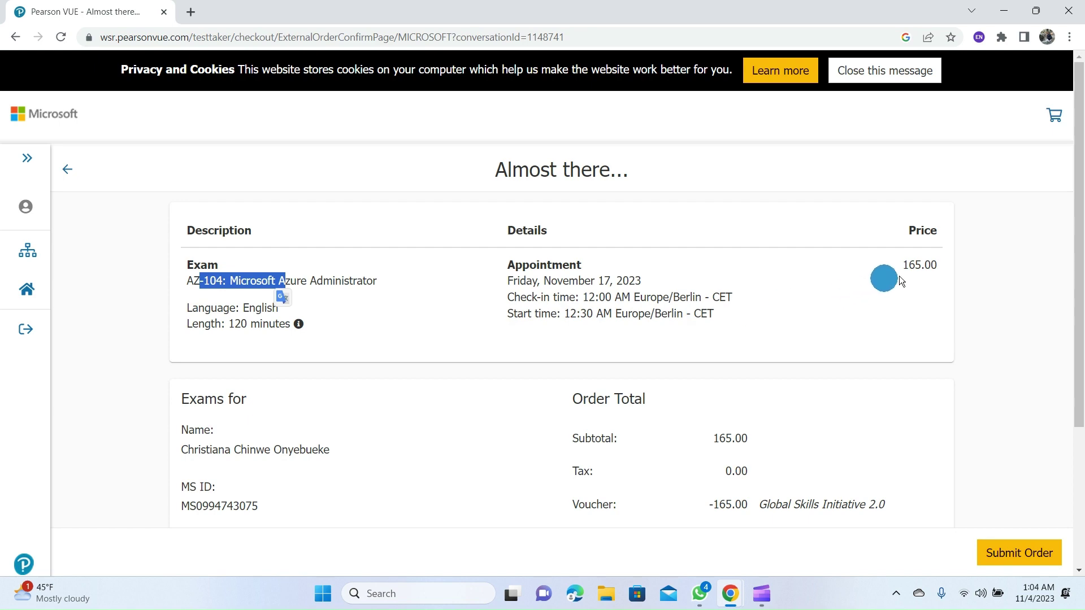
pyautogui.scroll(-3, 857, 382)
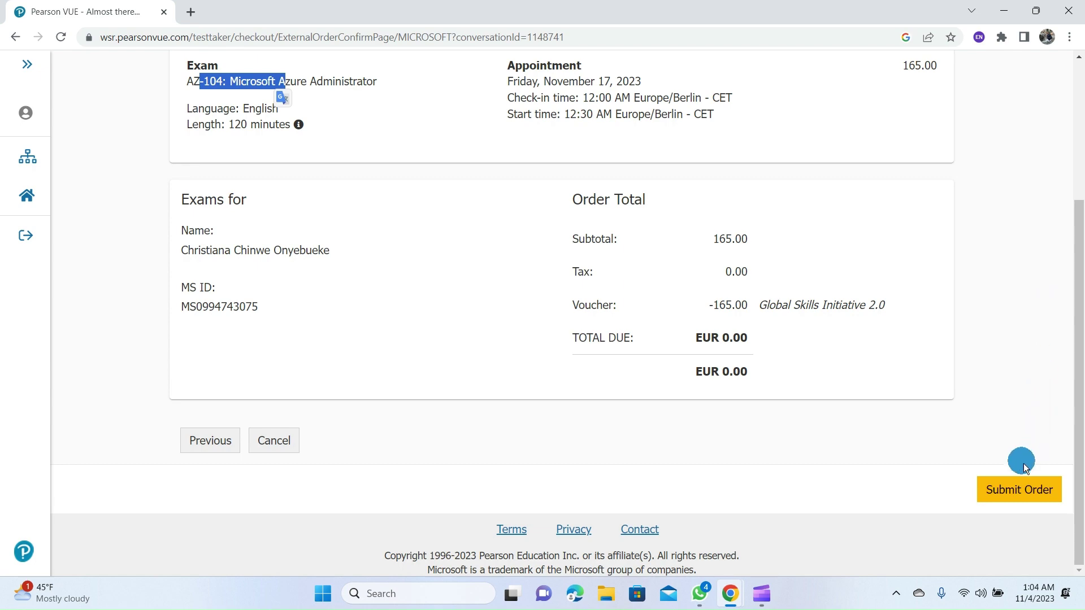
# Submit the EUR 0.00 order and note the appointment confirmed message.
pyautogui.click(1015, 492)
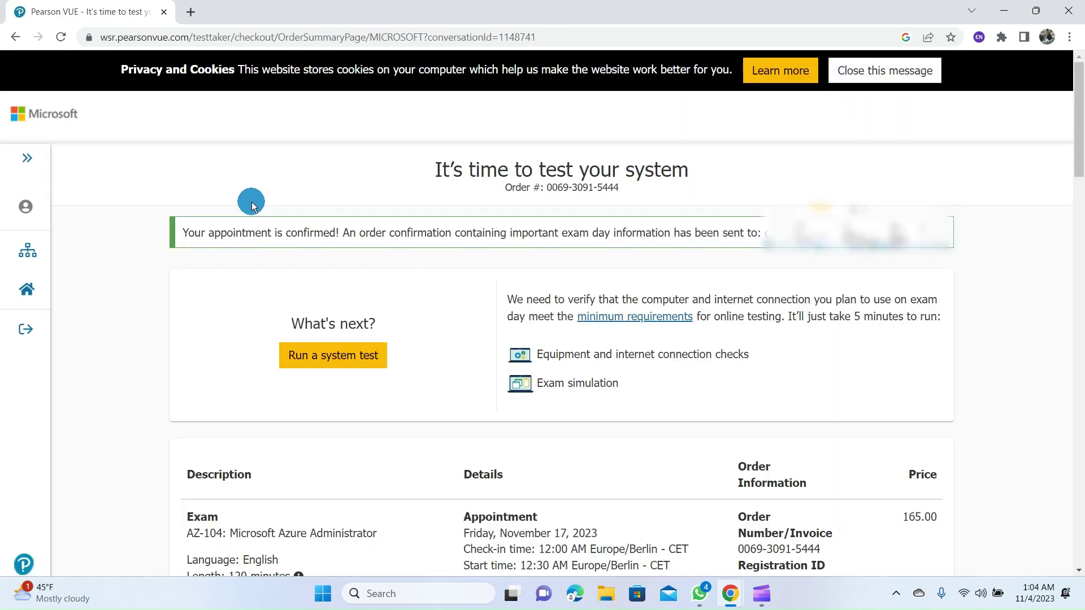
pyautogui.moveTo(191, 238); pyautogui.dragTo(610, 230)
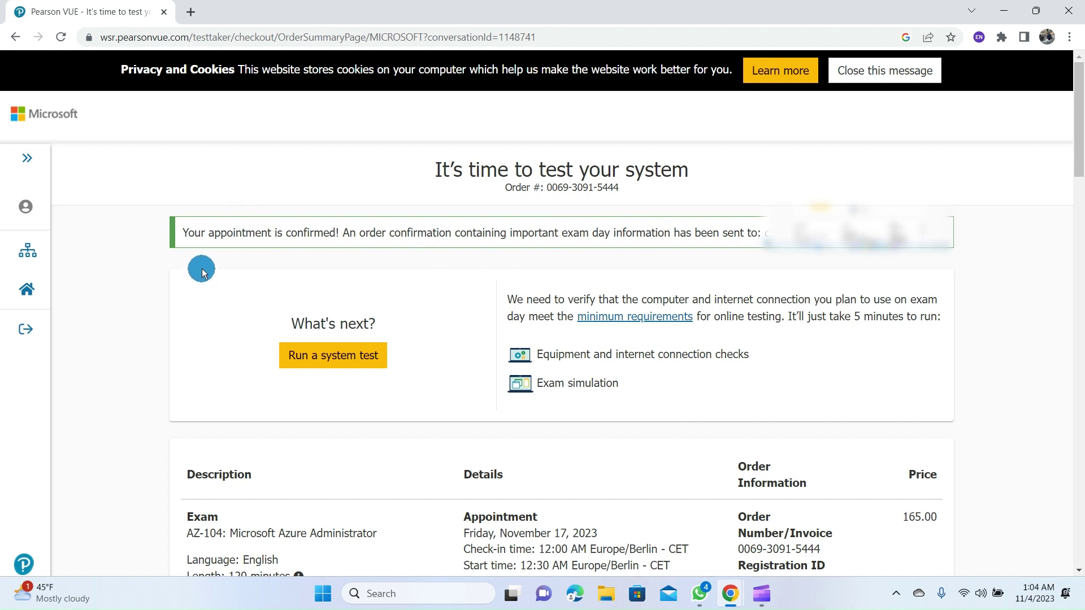
pyautogui.moveTo(201, 233); pyautogui.dragTo(630, 227)
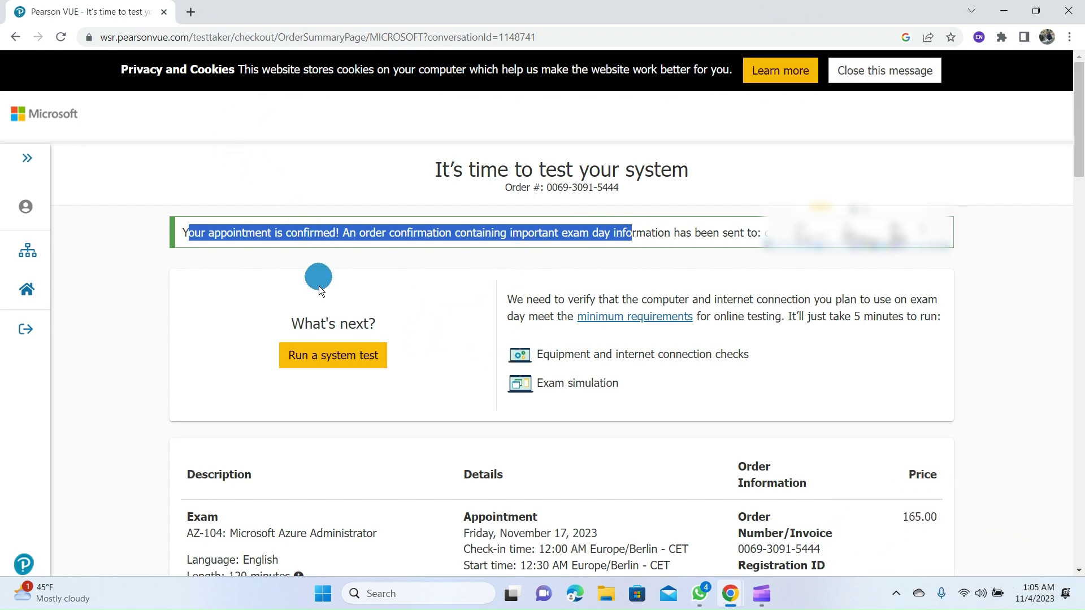
# Read through the confirmation, order details and exam-day policies for November 17, 2023.
pyautogui.scroll(-20, 317, 364)
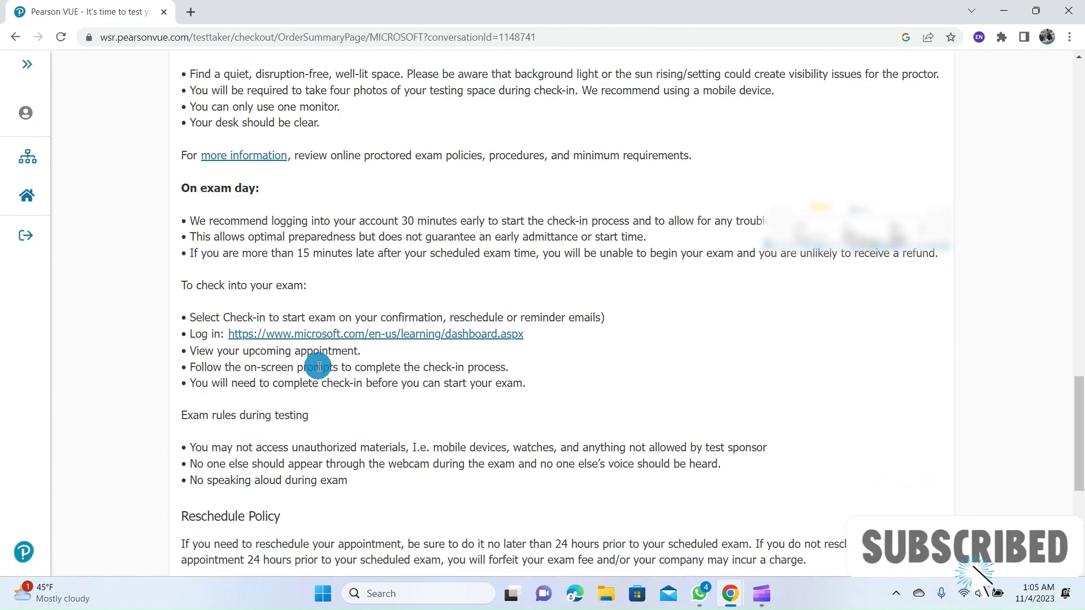
pyautogui.scroll(-6, 319, 367)
pyautogui.scroll(18, 318, 367)
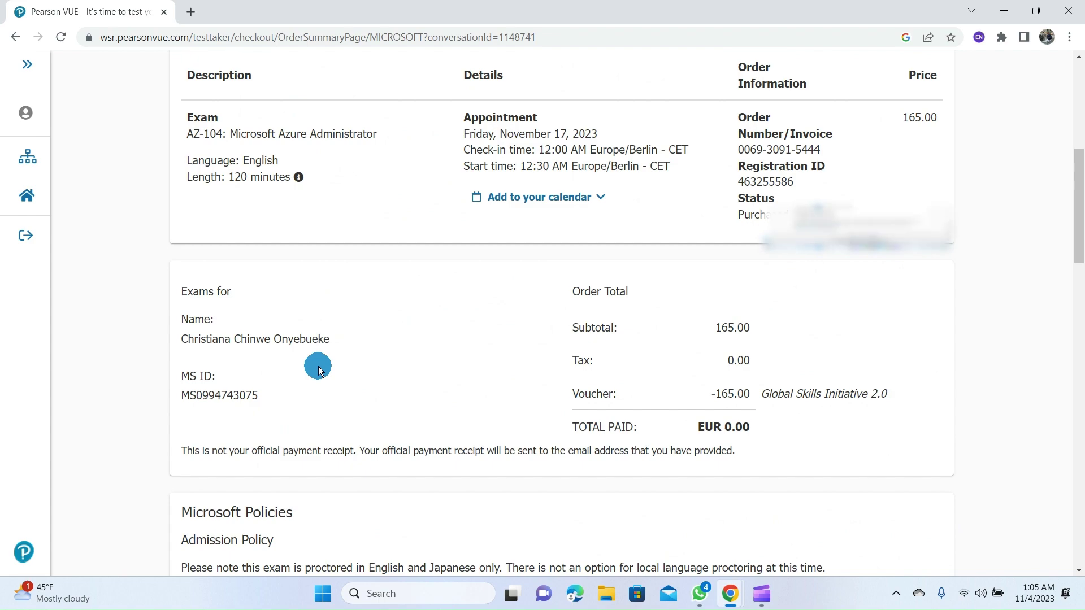
pyautogui.scroll(7, 318, 370)
pyautogui.scroll(-12, 318, 370)
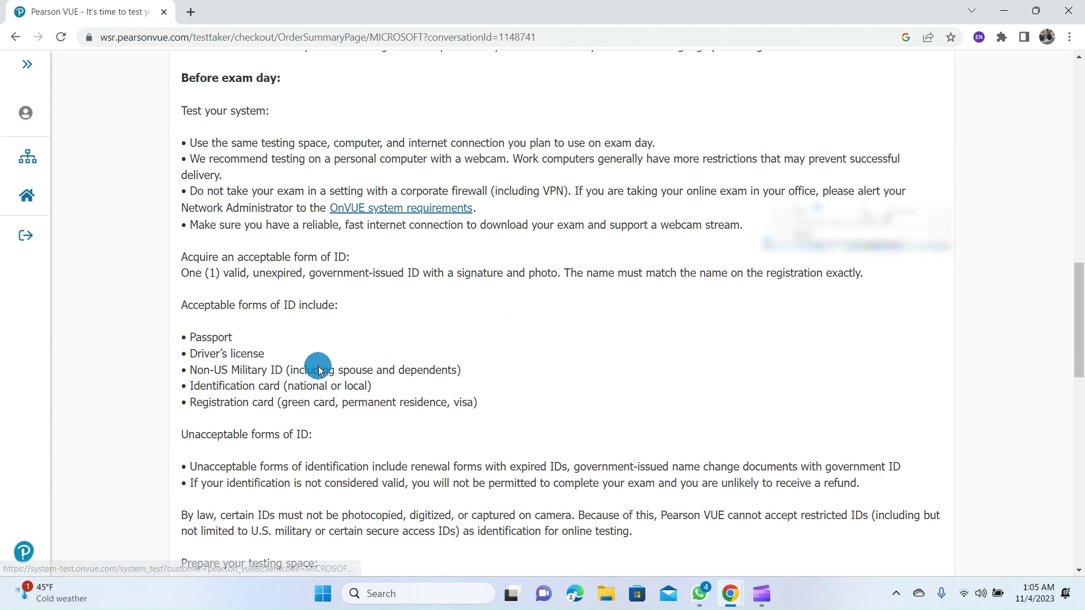
pyautogui.scroll(12, 317, 367)
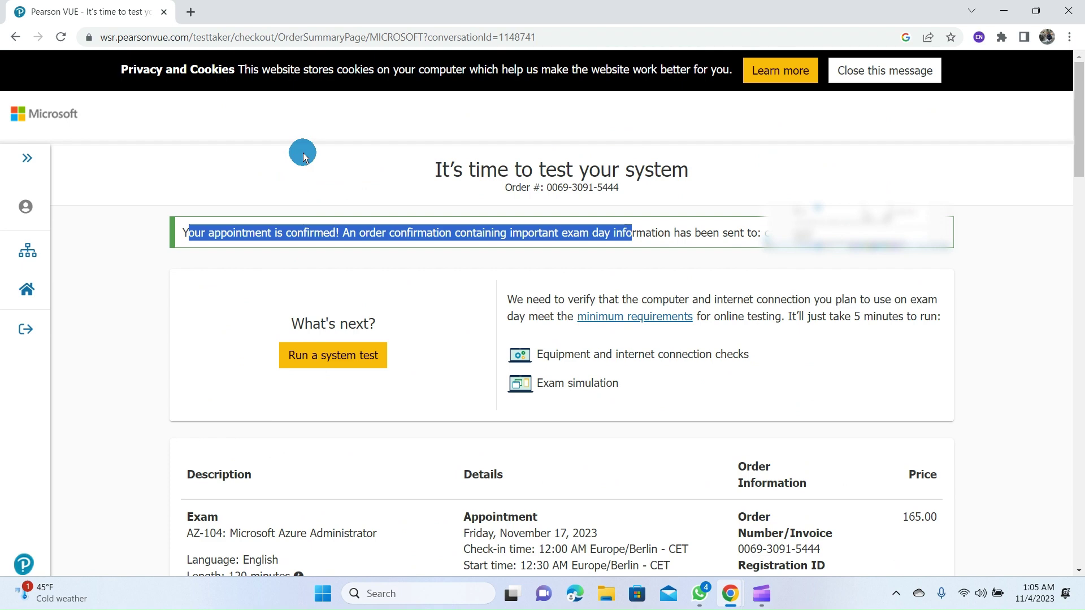